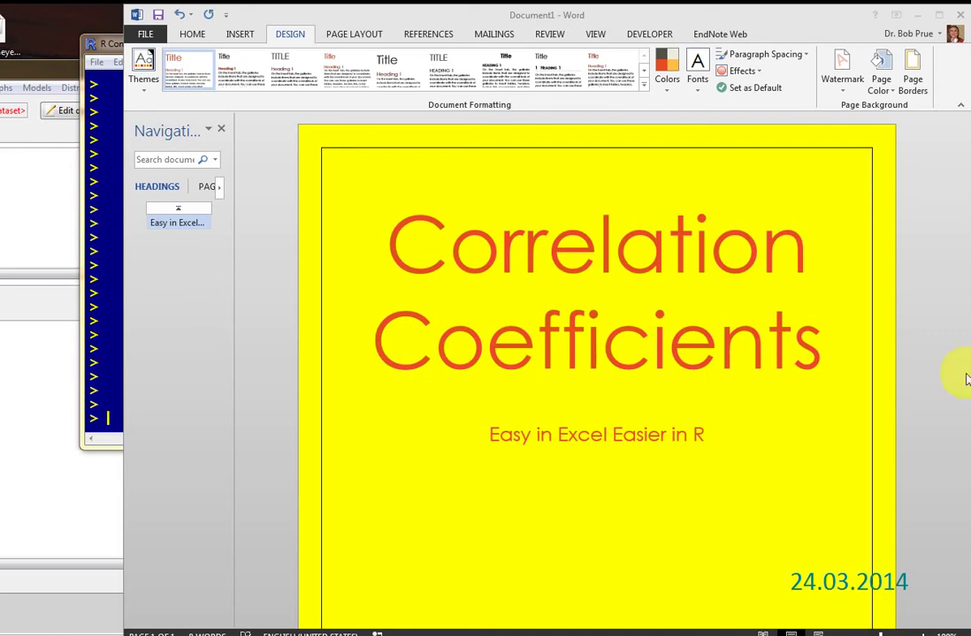
Minimize the Word title page on correlation coefficients
left_click(917, 17)
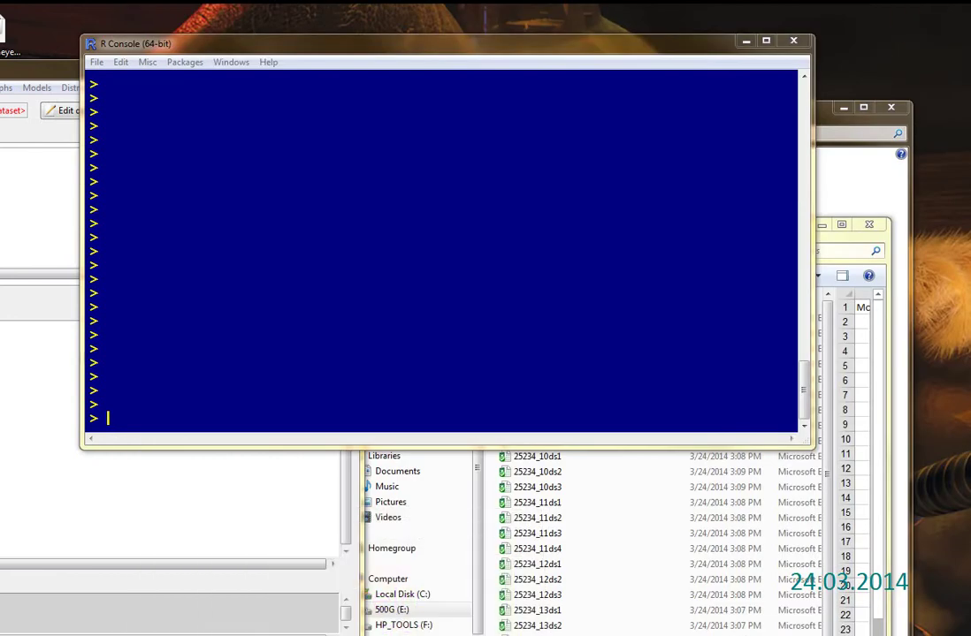
Bring the Excel workbook forward and enlarge it to show all 31 data rows
key("alt+Tab")
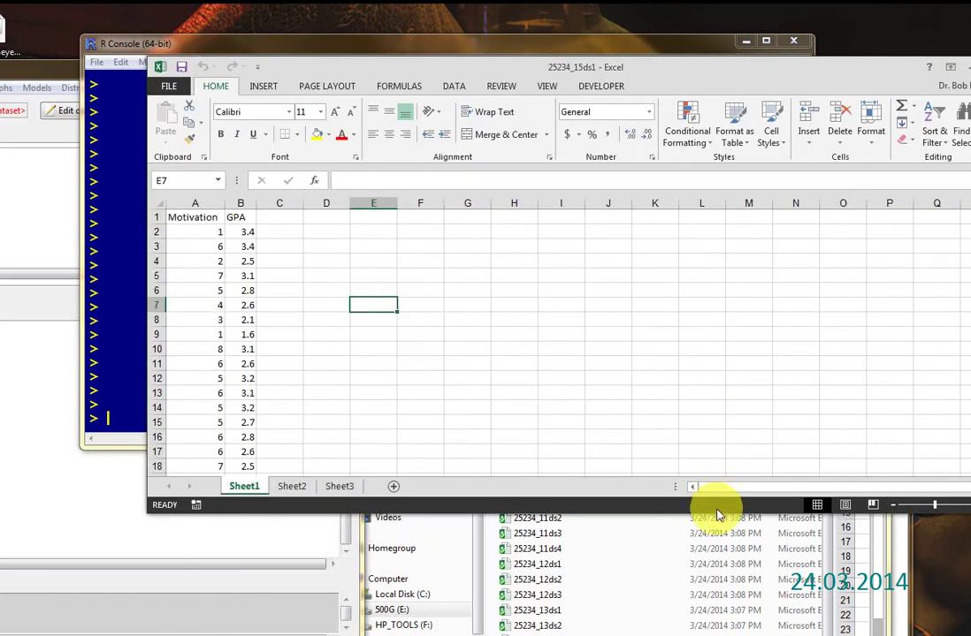
left_click_drag(712, 516, 712, 634)
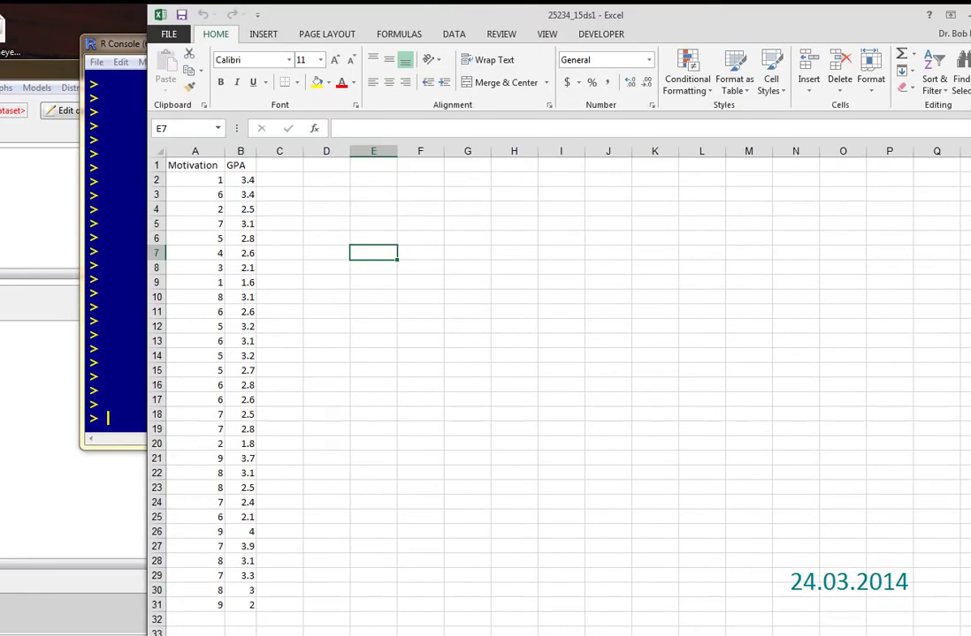
left_click(677, 417)
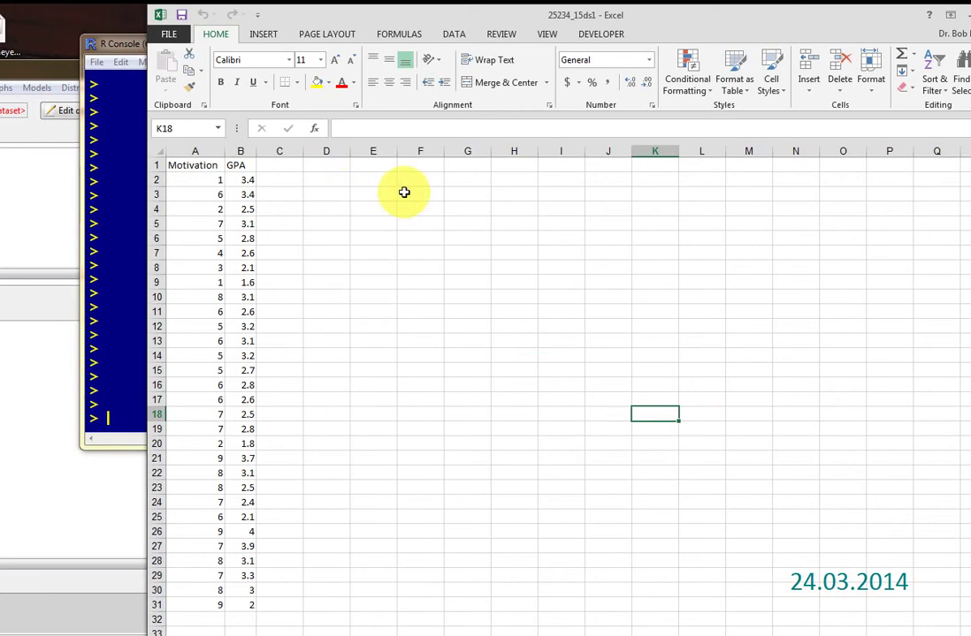
Enter =CORREL(A2:A31,B2:B31) in D2, giving 0.434023
left_click(322, 179)
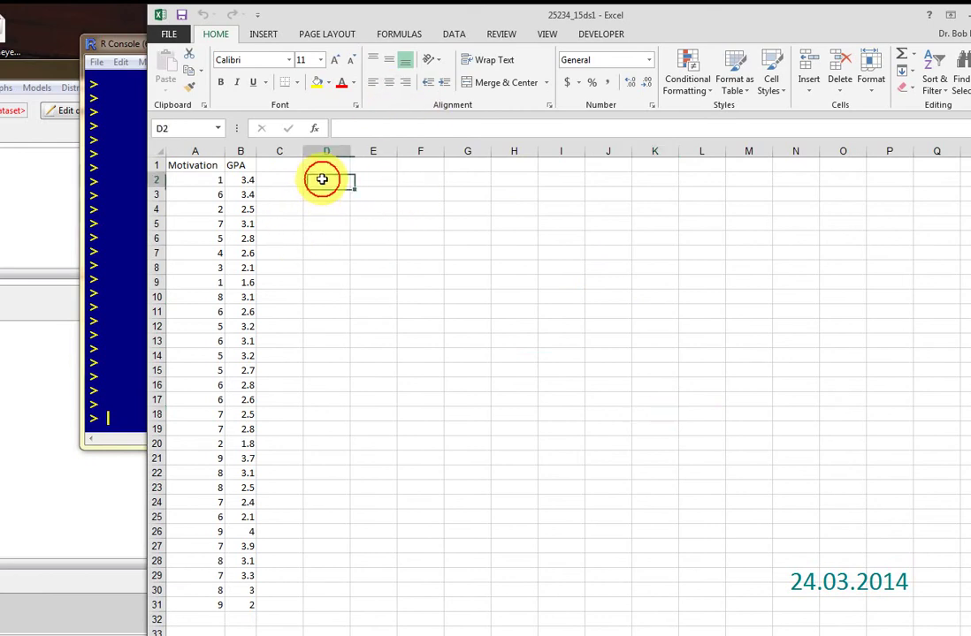
type("=")
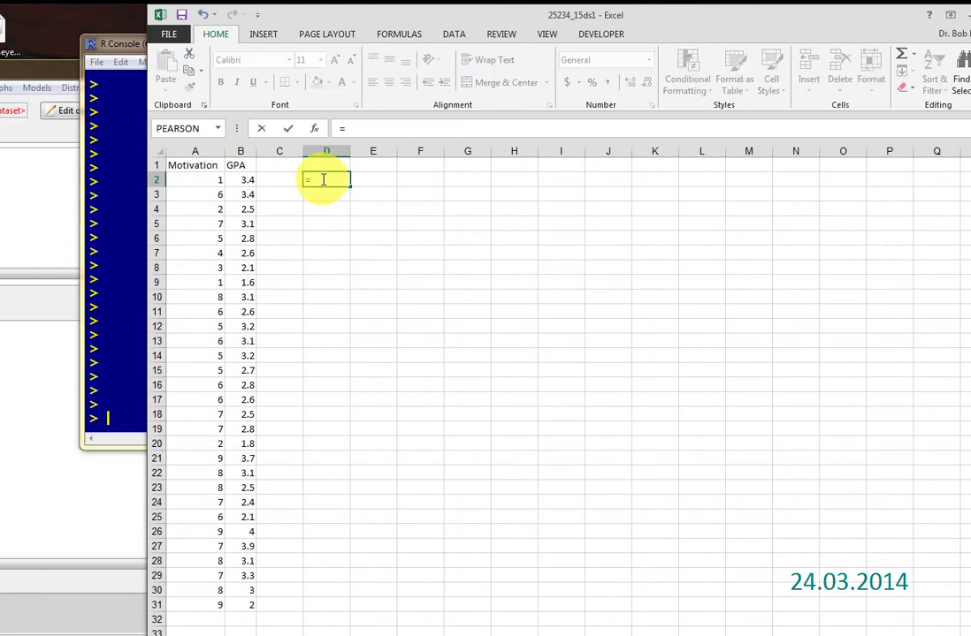
type("cor")
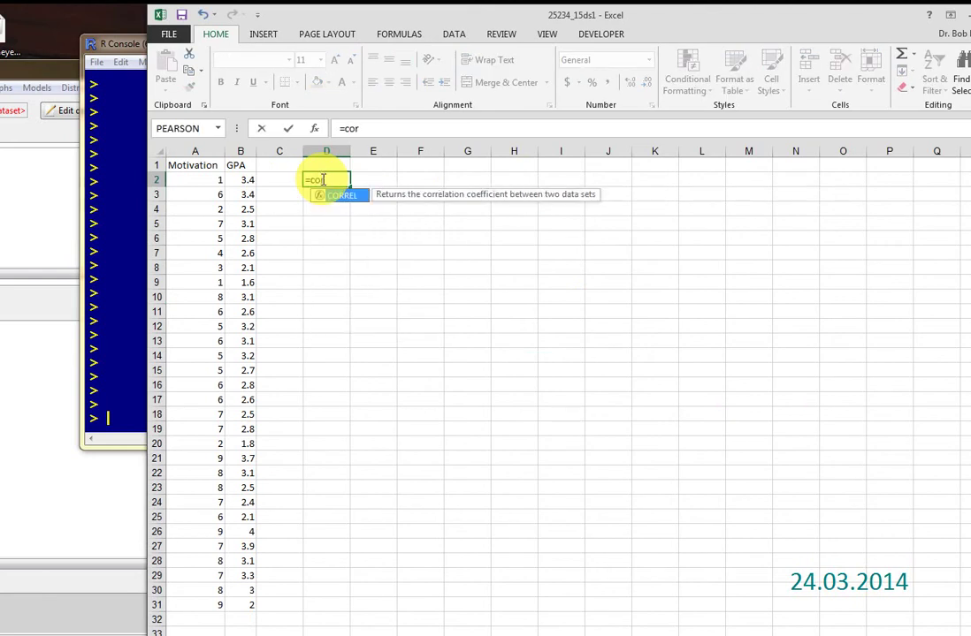
type("reL(")
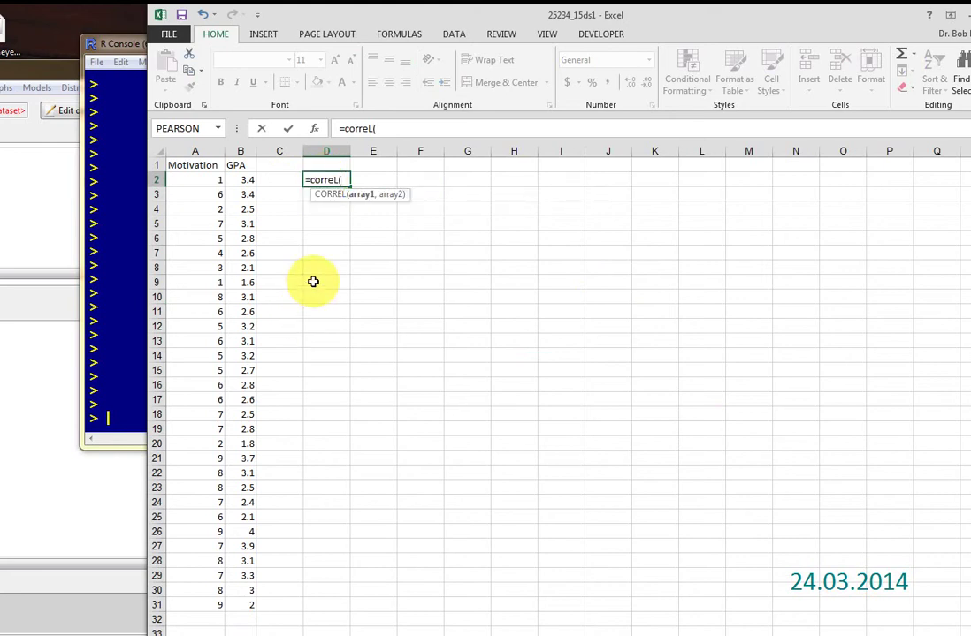
left_click_drag(396, 133, 206, 103)
type("=")
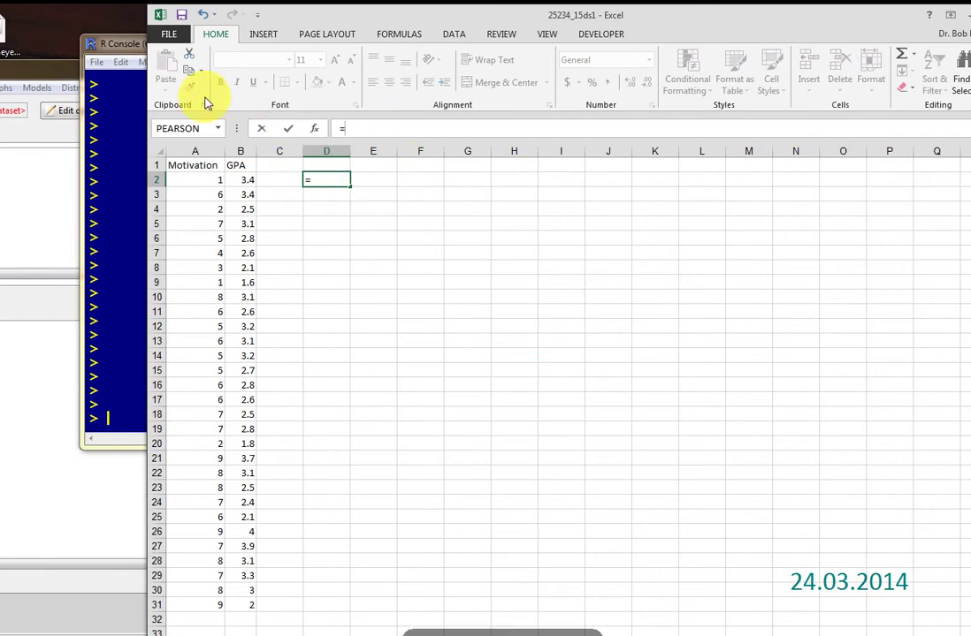
type("CORREL")
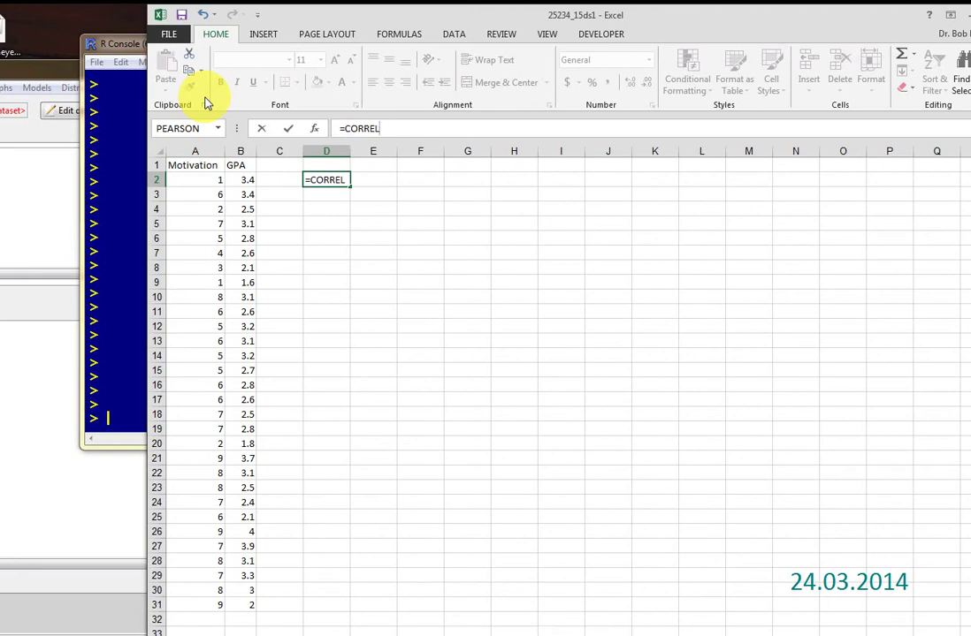
type("(")
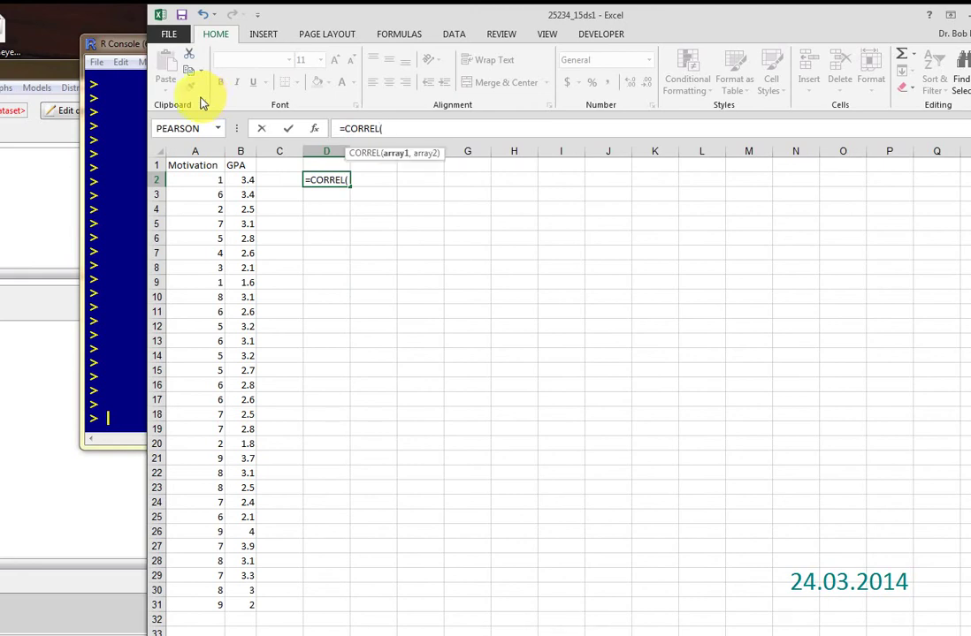
left_click(195, 179)
left_click_drag(181, 440, 156, 604)
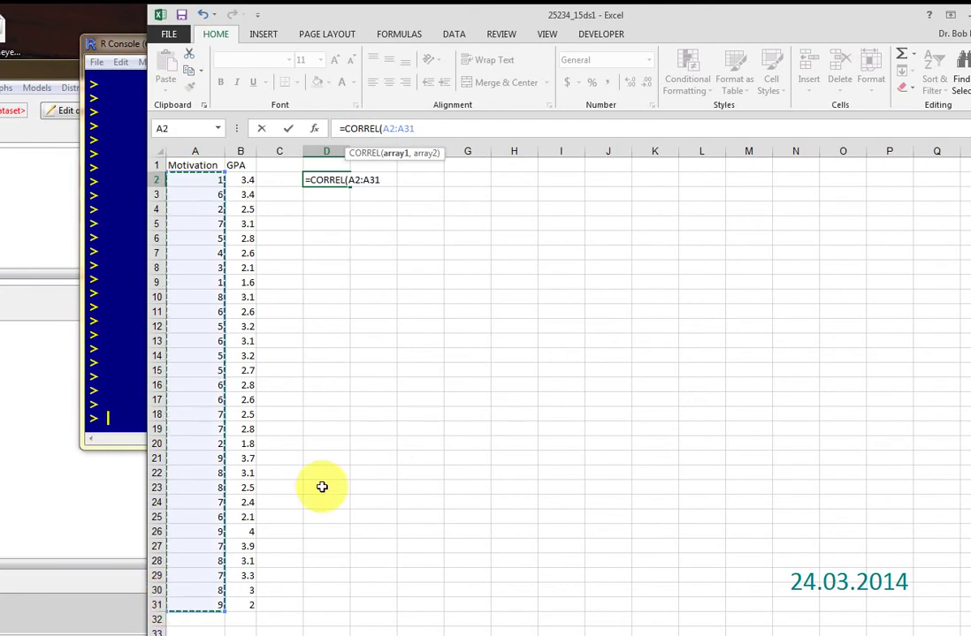
type(",")
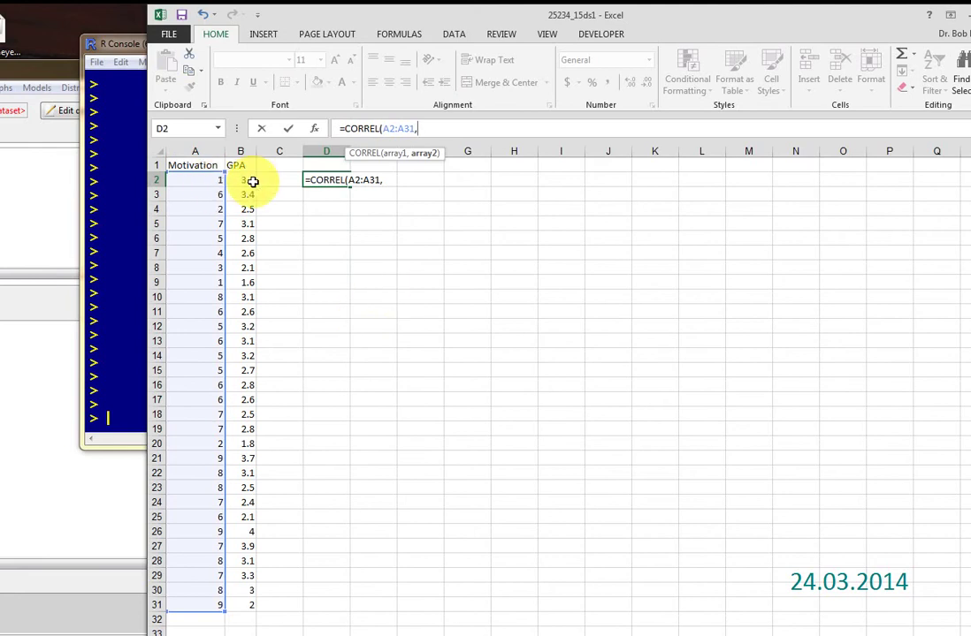
left_click_drag(254, 184, 240, 603)
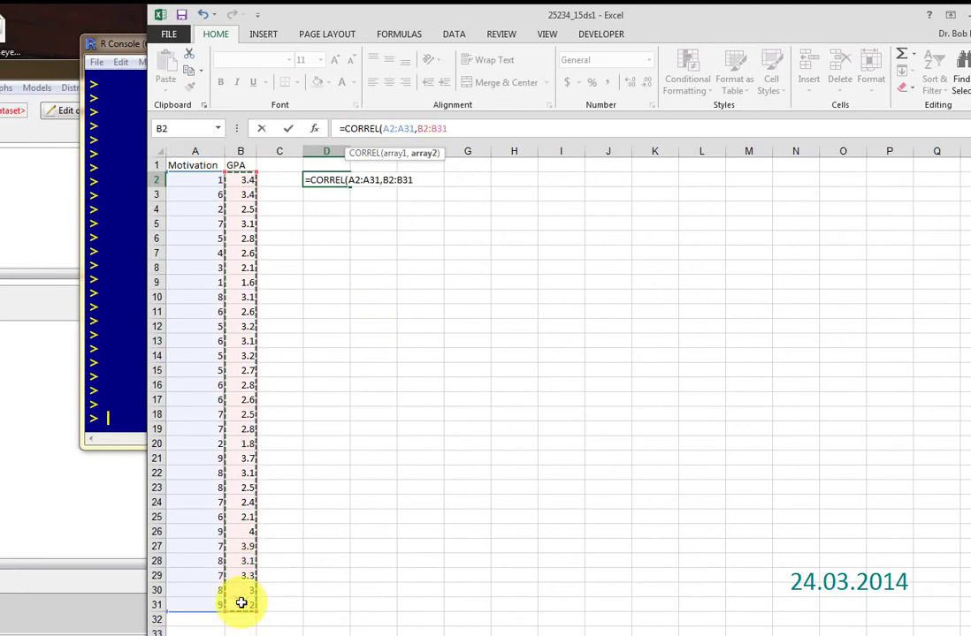
key("ctrl+Return")
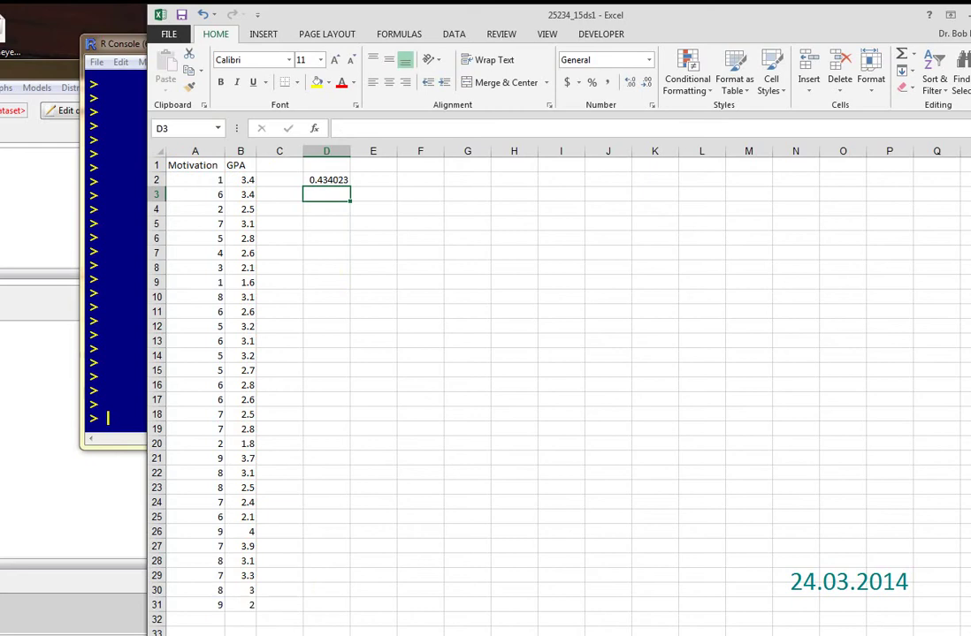
key("alt+Tab")
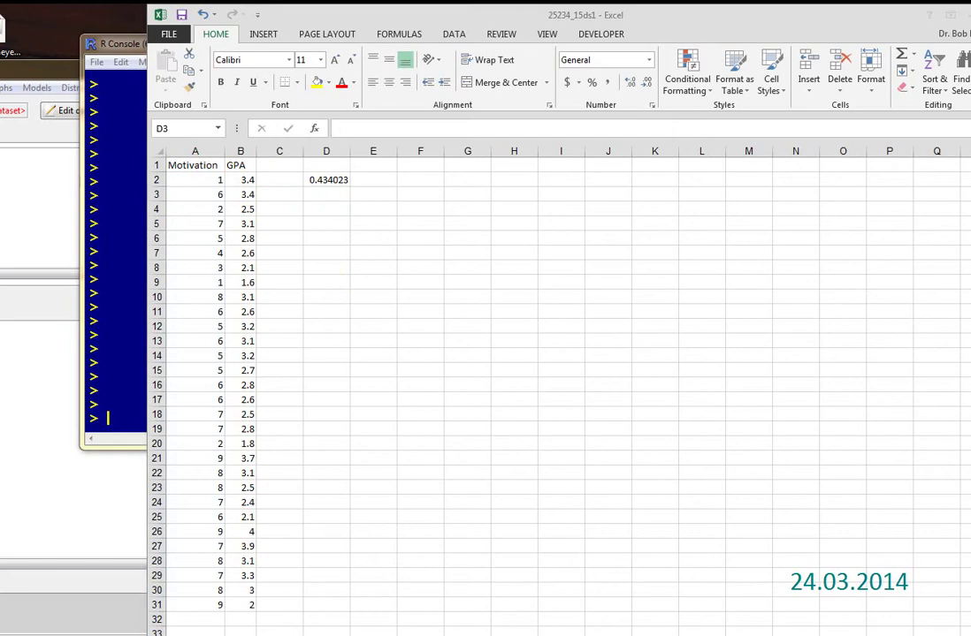
key("alt+Tab")
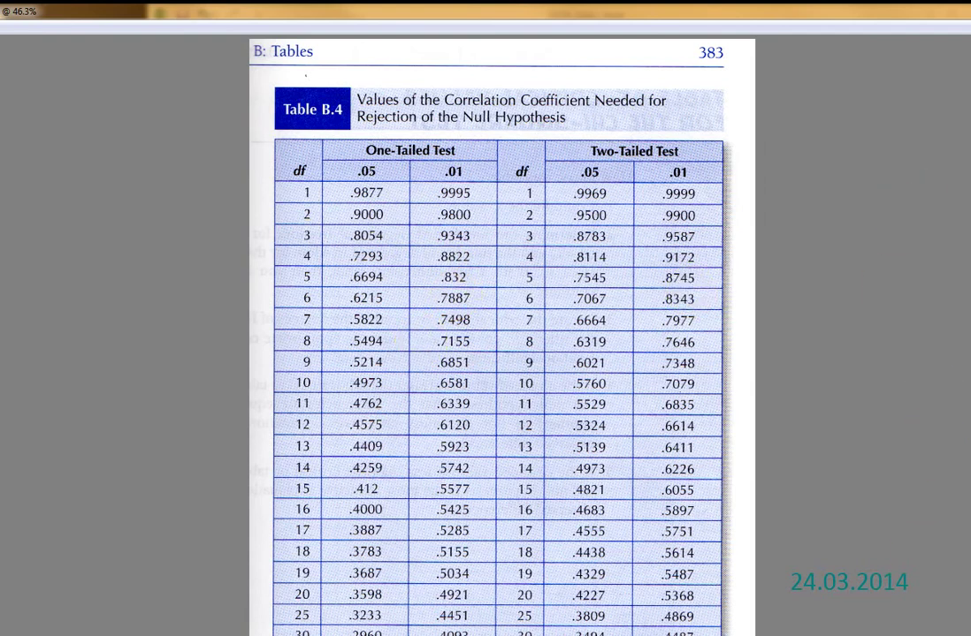
mouse_move(884, 7)
left_mouse_down()
mouse_move(964, 104)
mouse_move(936, 73)
mouse_move(715, 47)
mouse_move(709, 37)
left_mouse_up()
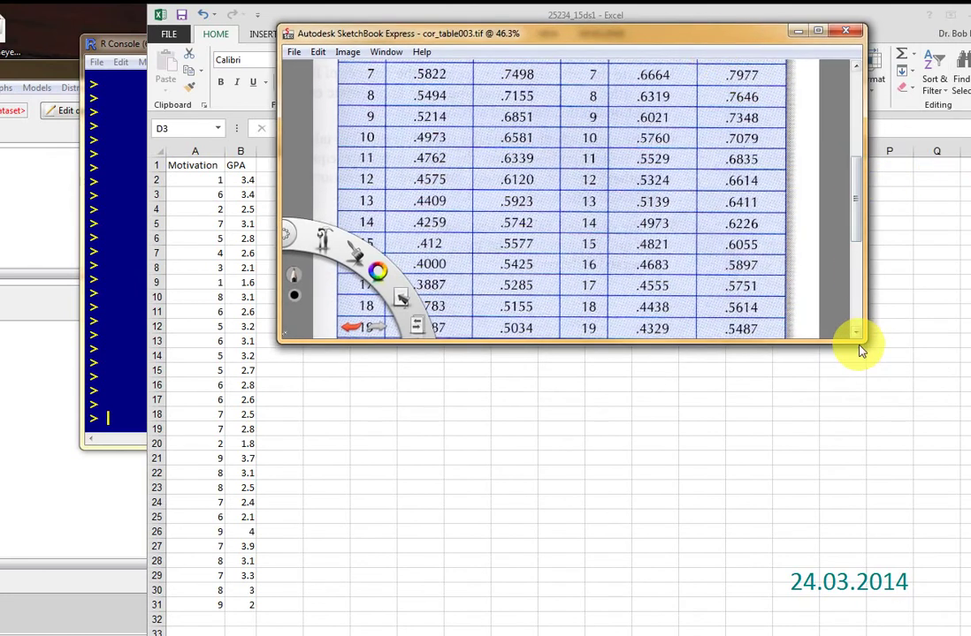
mouse_move(862, 343)
left_mouse_down()
mouse_move(866, 407)
mouse_move(936, 617)
mouse_move(965, 635)
left_mouse_up()
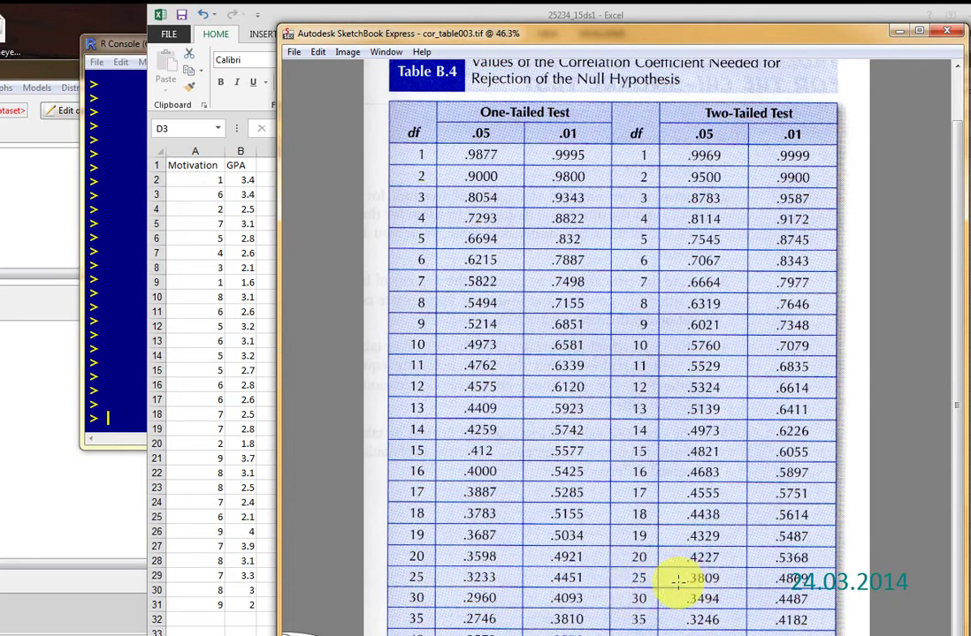
left_click(231, 610)
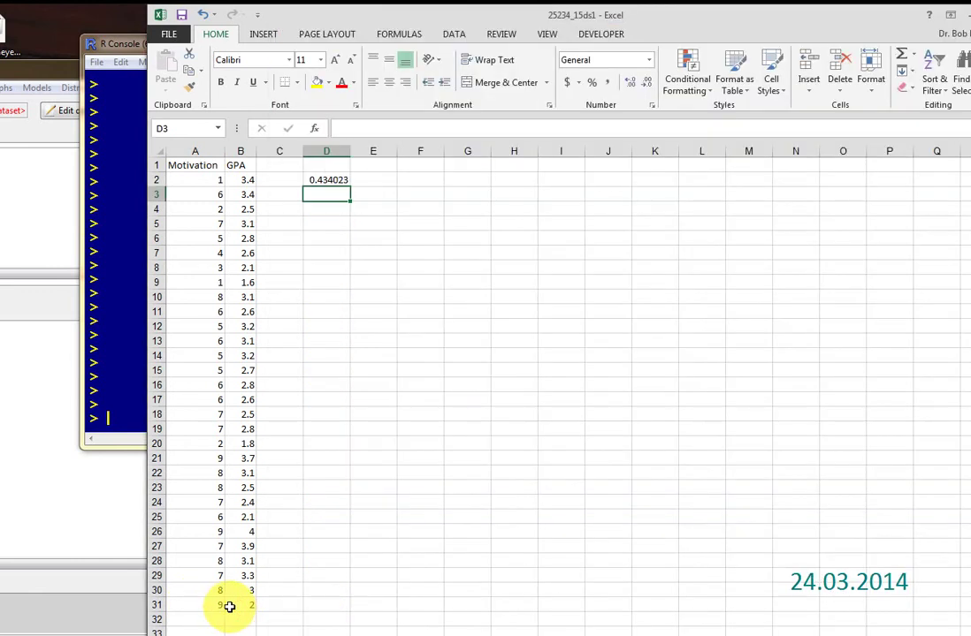
Enter =COUNT(A2:A31)-2 in D4 to get 28 degrees of freedom
left_click(205, 184)
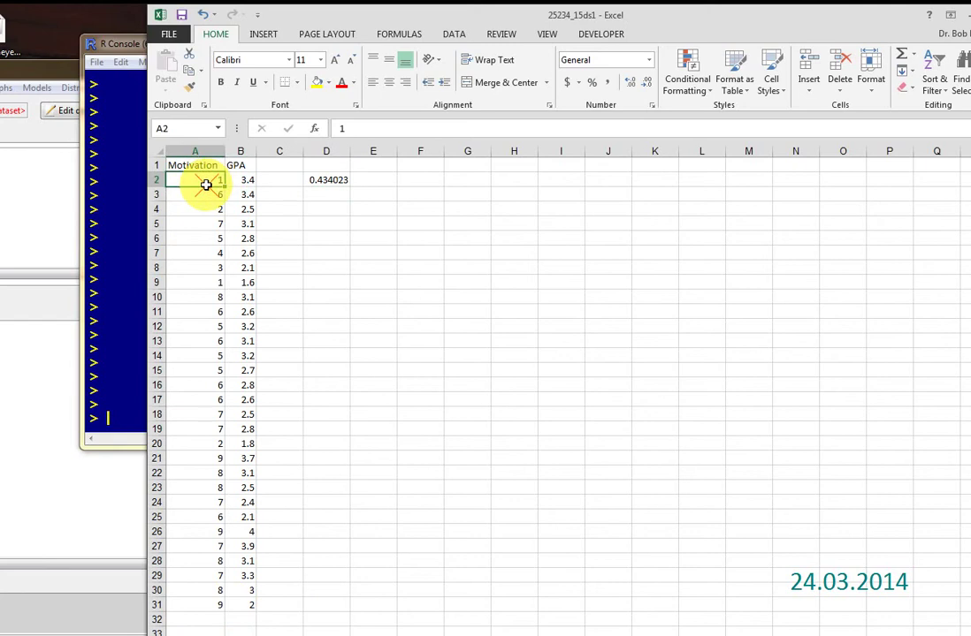
left_click_drag(205, 184, 225, 605)
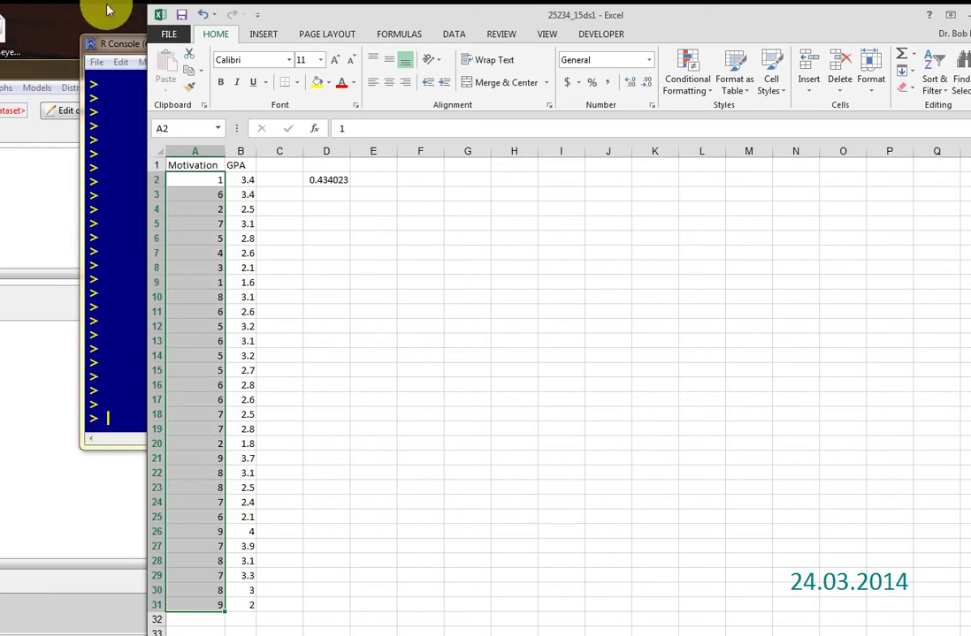
left_click(251, 602)
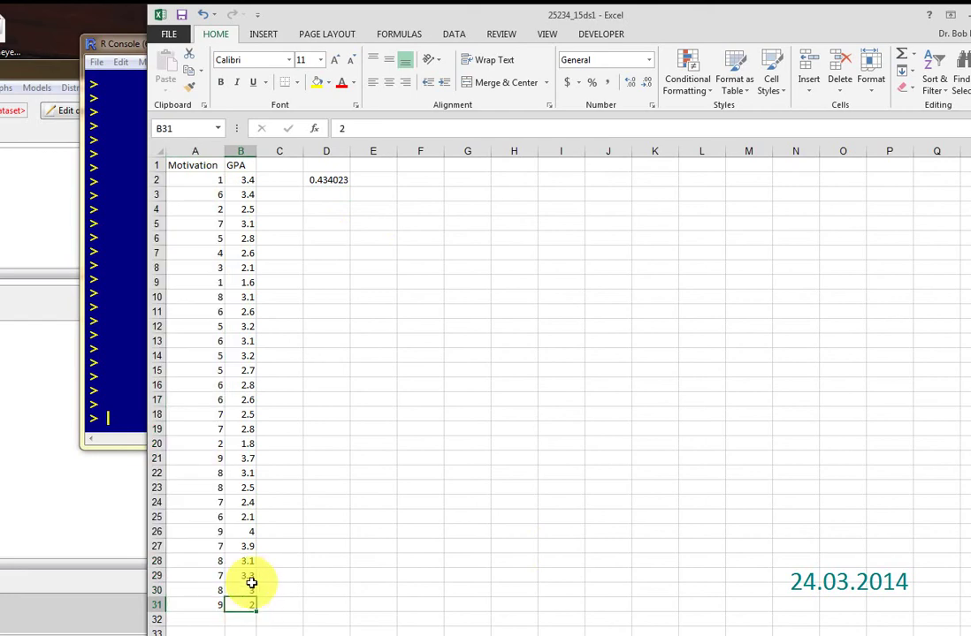
left_click(324, 212)
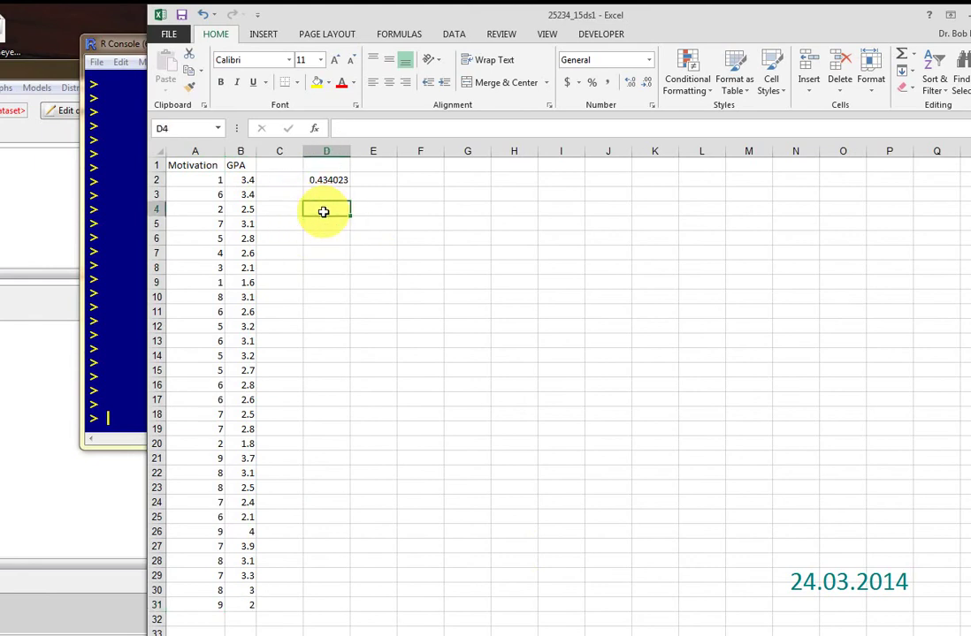
type("=")
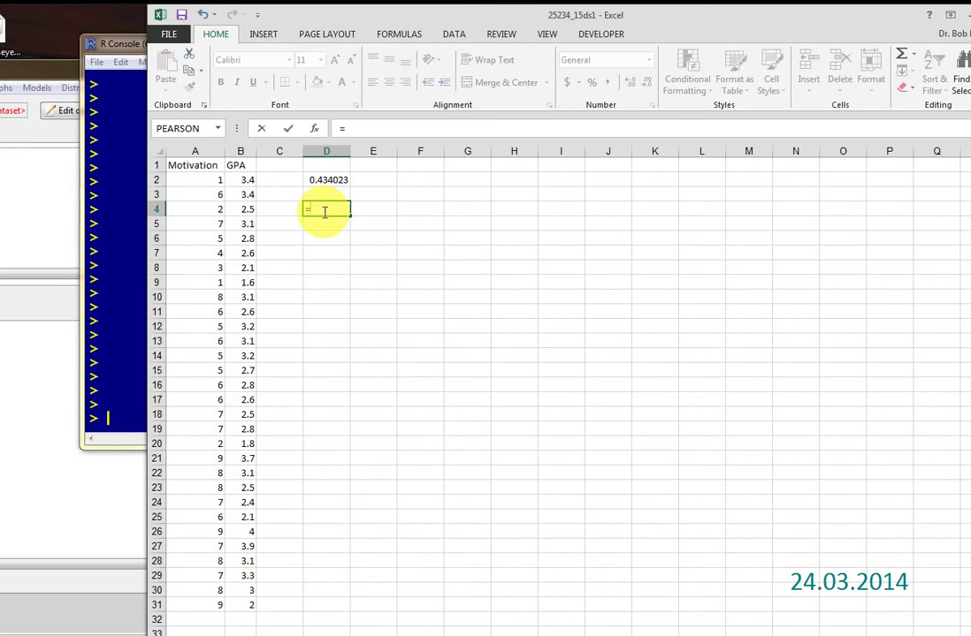
type("count")
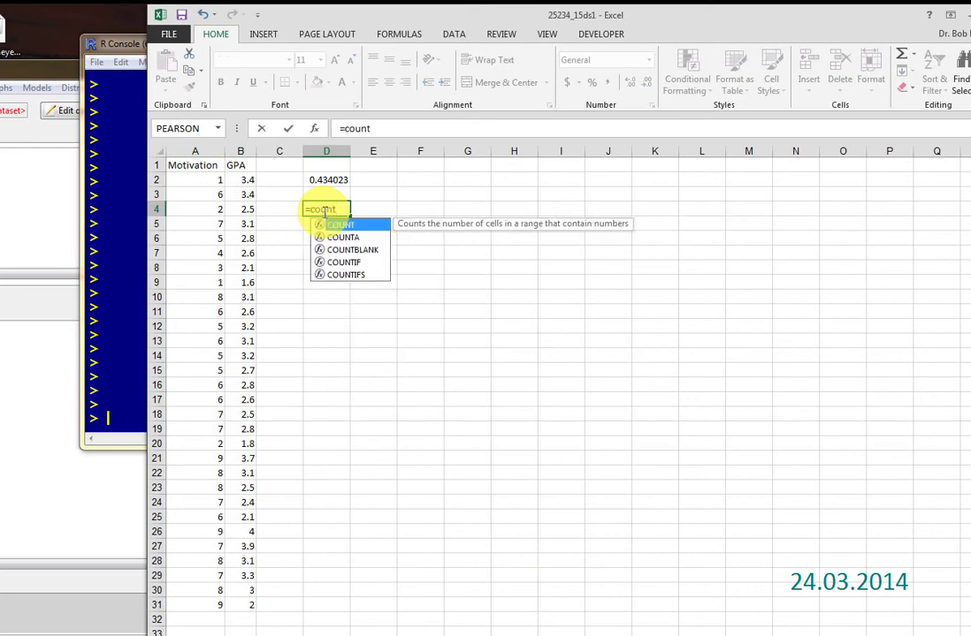
type("(")
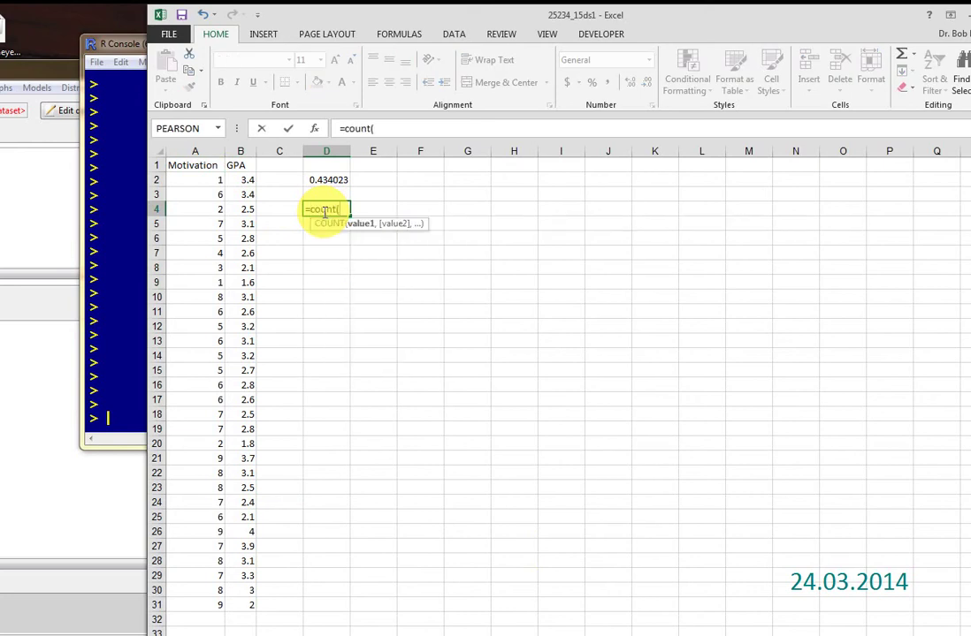
left_click_drag(193, 177, 179, 599)
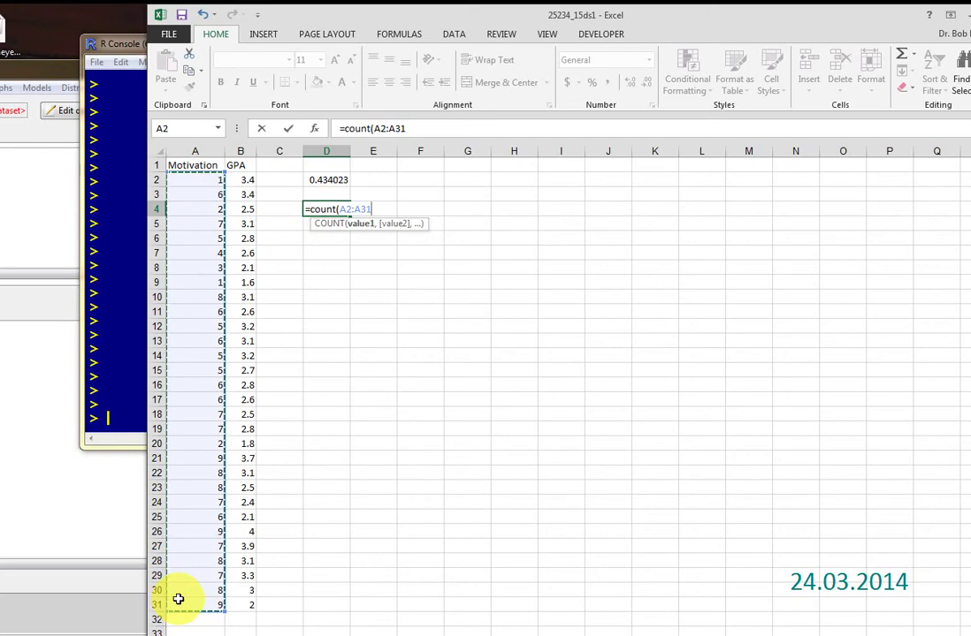
type(")")
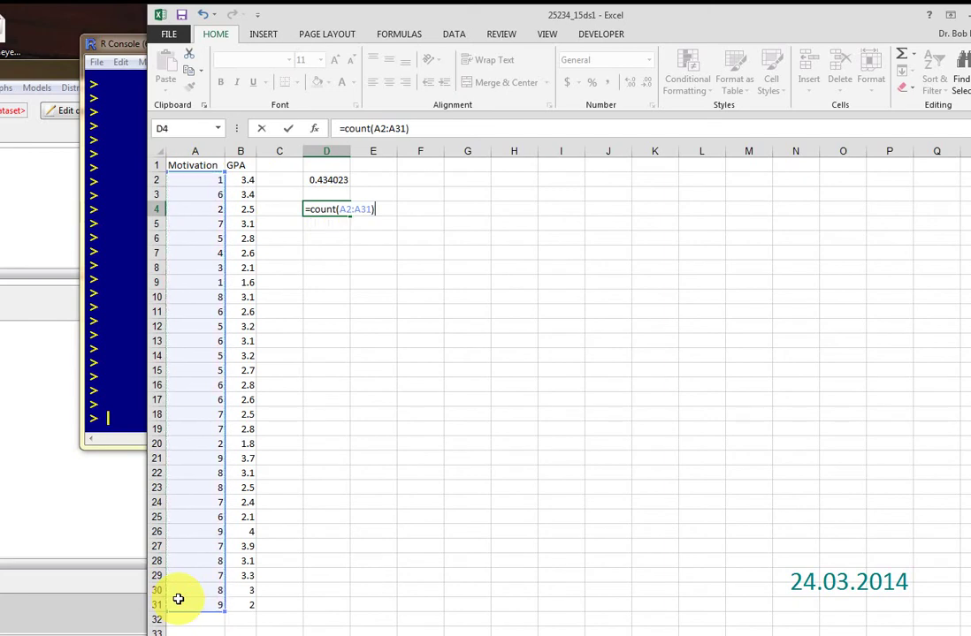
type("-2")
key("Return")
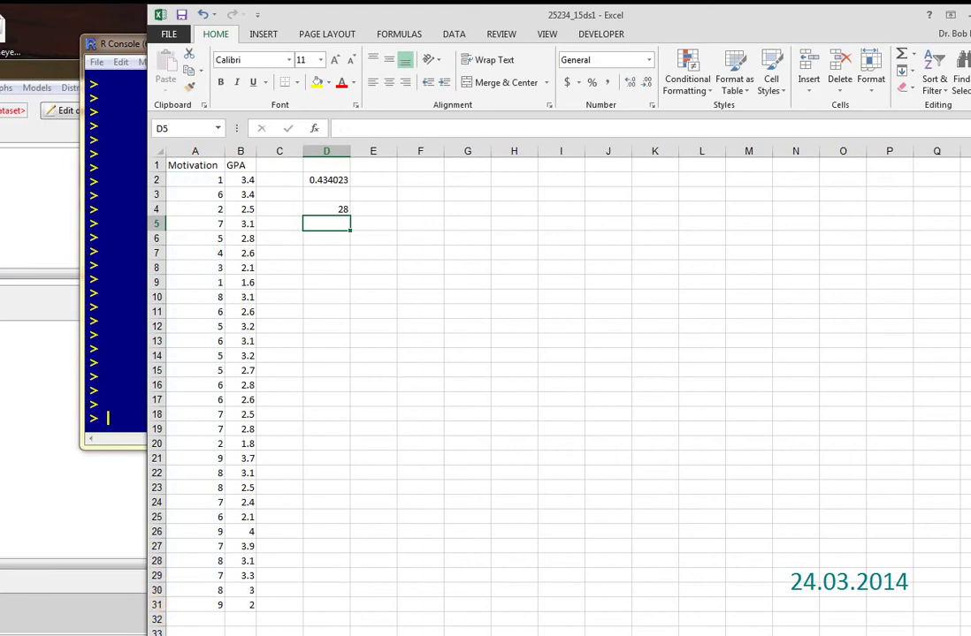
In SketchBook, circle the df 30 row and its .05 critical value .3494, then return to Excel's D2
key("alt+Tab")
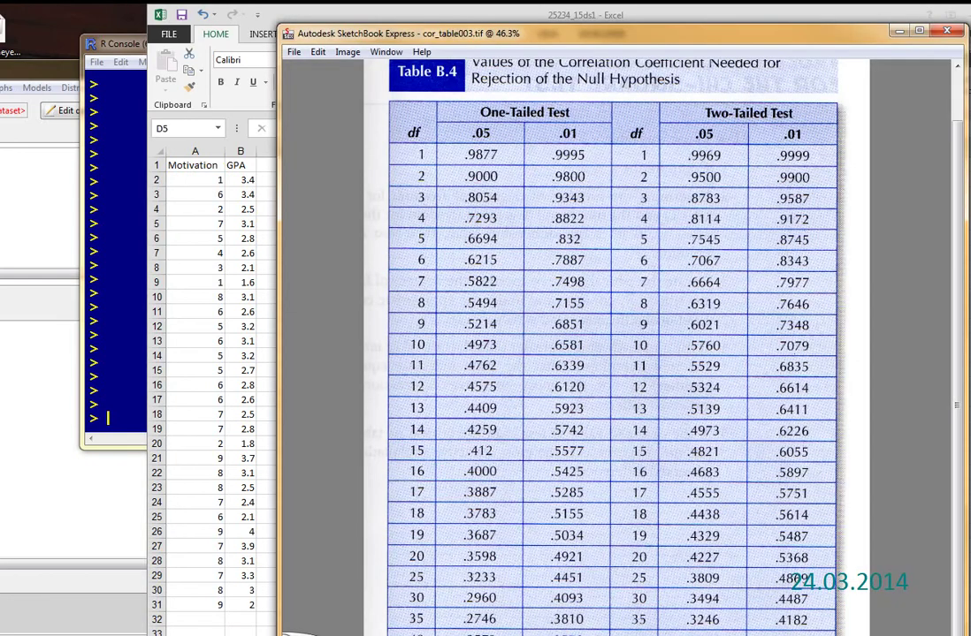
left_click(402, 586)
mouse_move(403, 586)
left_mouse_down()
mouse_move(455, 617)
mouse_move(581, 621)
mouse_move(811, 620)
mouse_move(853, 591)
mouse_move(407, 584)
left_mouse_up()
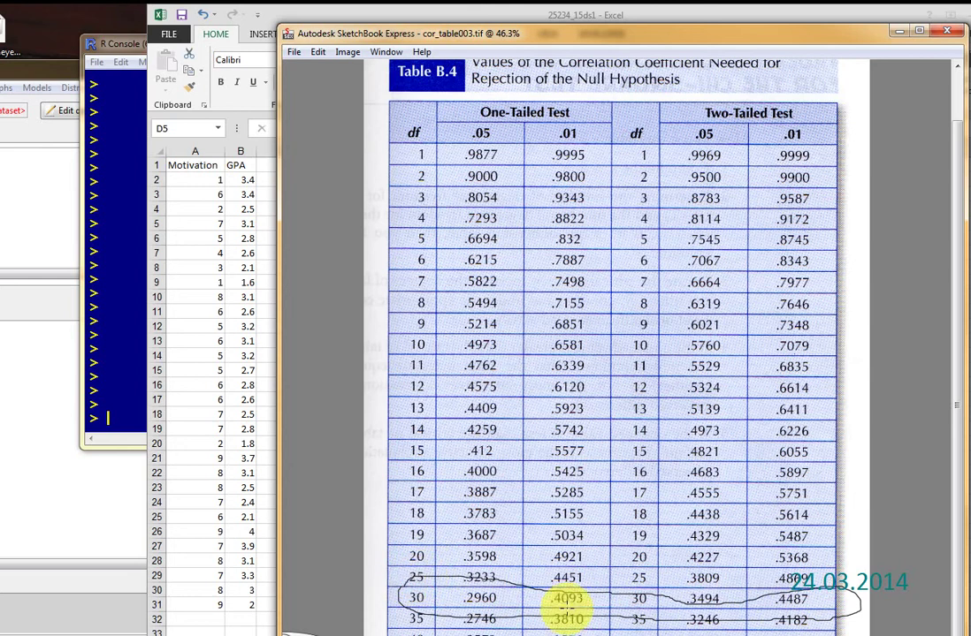
left_click(661, 601)
mouse_move(661, 601)
left_mouse_down()
mouse_move(743, 615)
mouse_move(748, 583)
mouse_move(678, 581)
mouse_move(754, 582)
left_mouse_up()
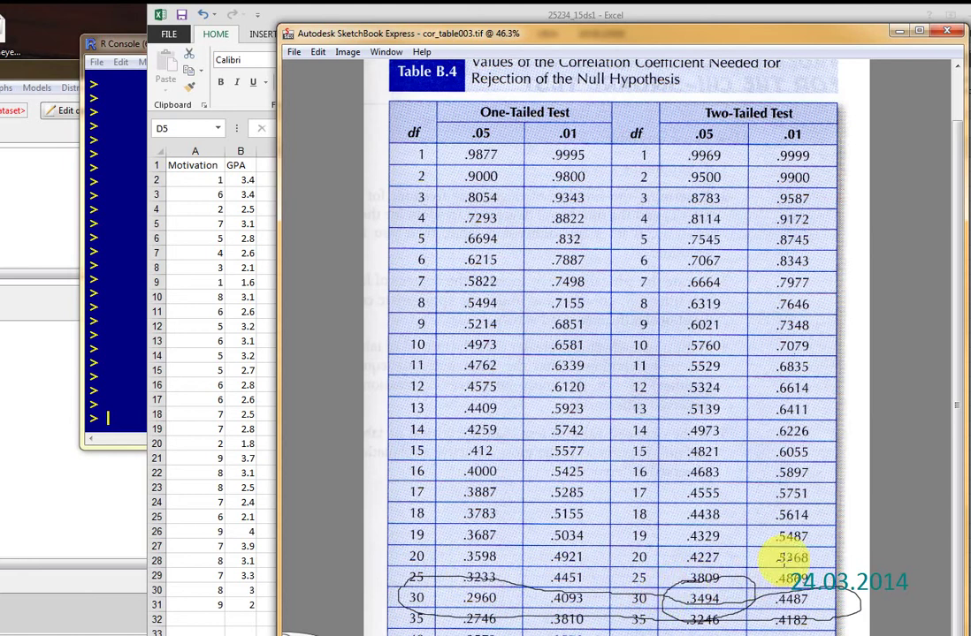
key("alt+Tab")
left_click(336, 179)
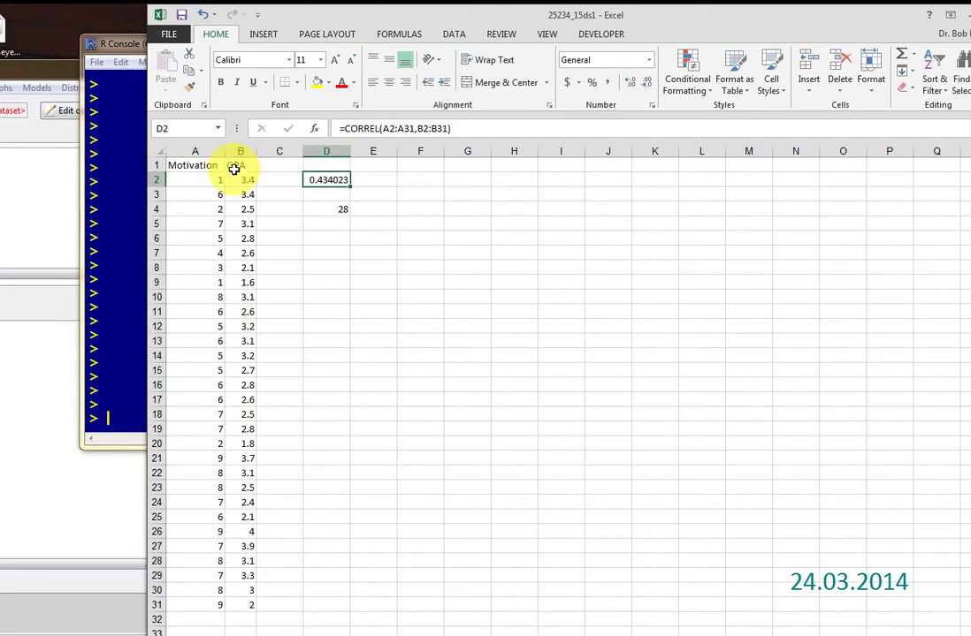
Minimize the SketchBook table and select the Motivation and GPA data A1:B31
left_click_drag(210, 164, 232, 602)
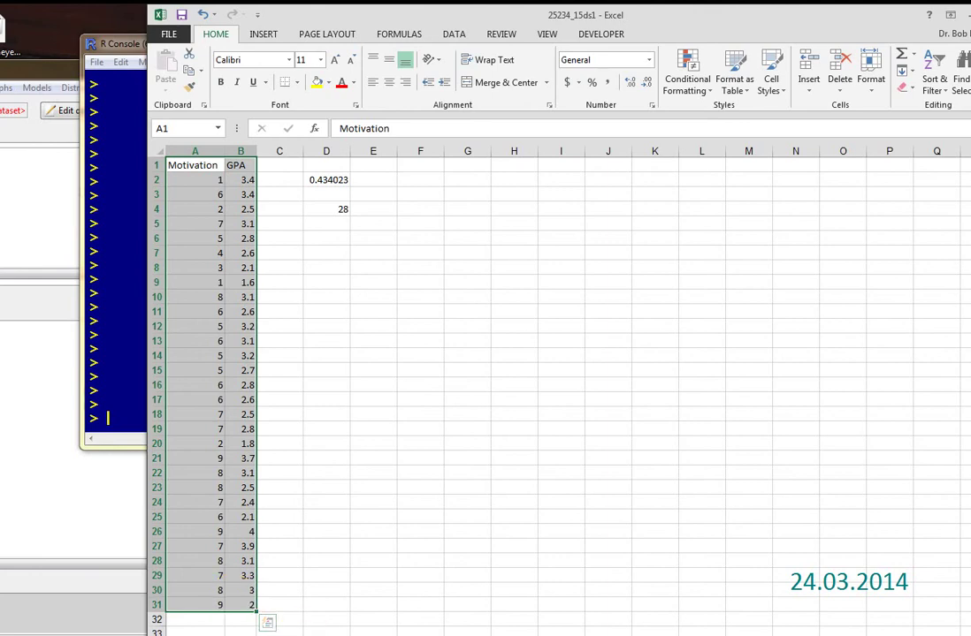
key("alt+Tab")
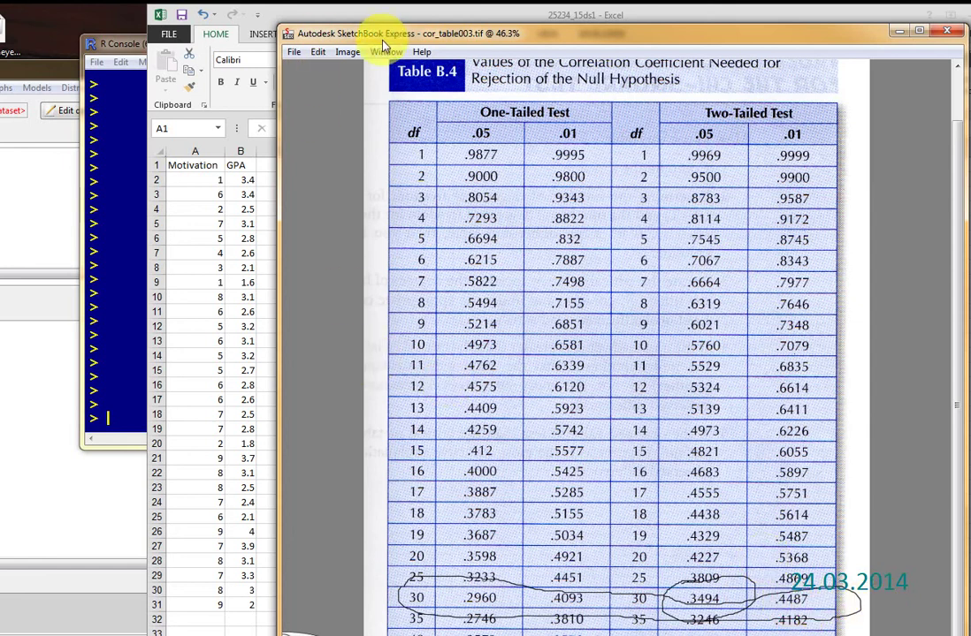
mouse_move(342, 33)
left_mouse_down()
mouse_move(384, 250)
mouse_move(353, 241)
mouse_move(369, 199)
mouse_move(677, 230)
mouse_move(798, 180)
mouse_move(559, 281)
left_mouse_up()
key("super+Down")
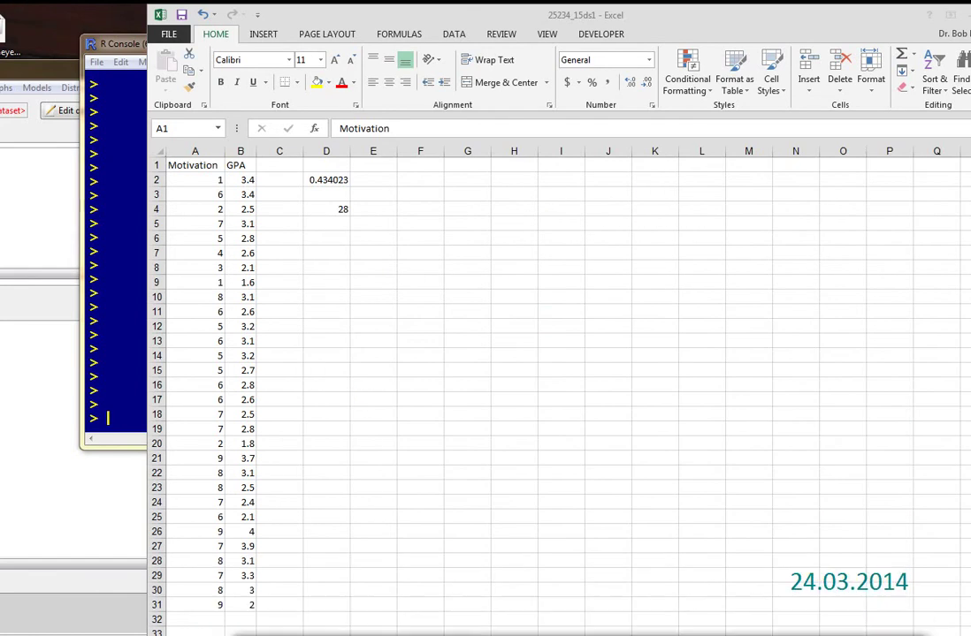
key("ctrl+a")
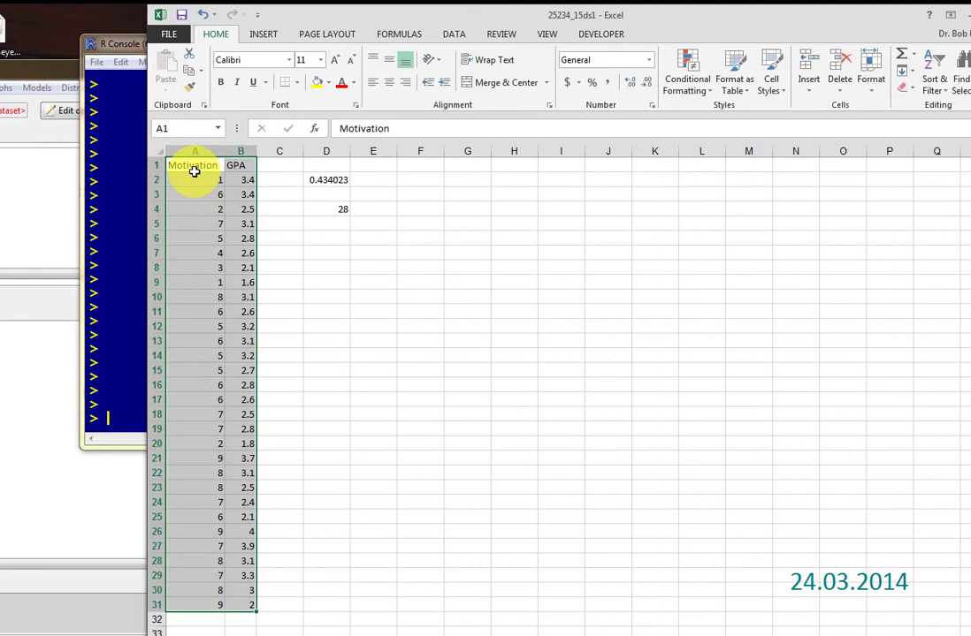
Copy the Excel data and import it from the clipboard into R Commander as Dataset
key("ctrl+c")
left_click(48, 238)
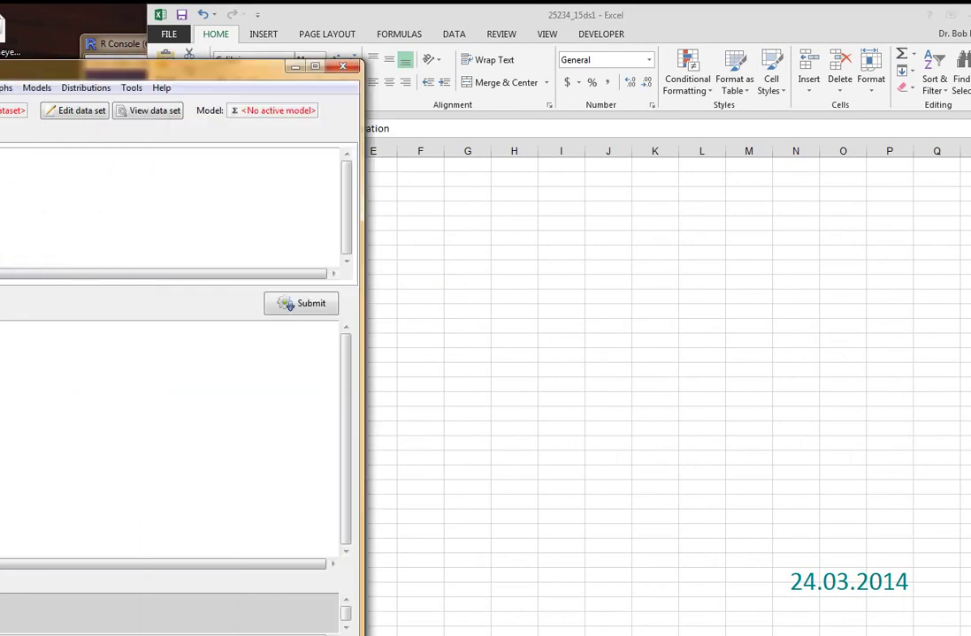
left_click_drag(30, 72, 341, 70)
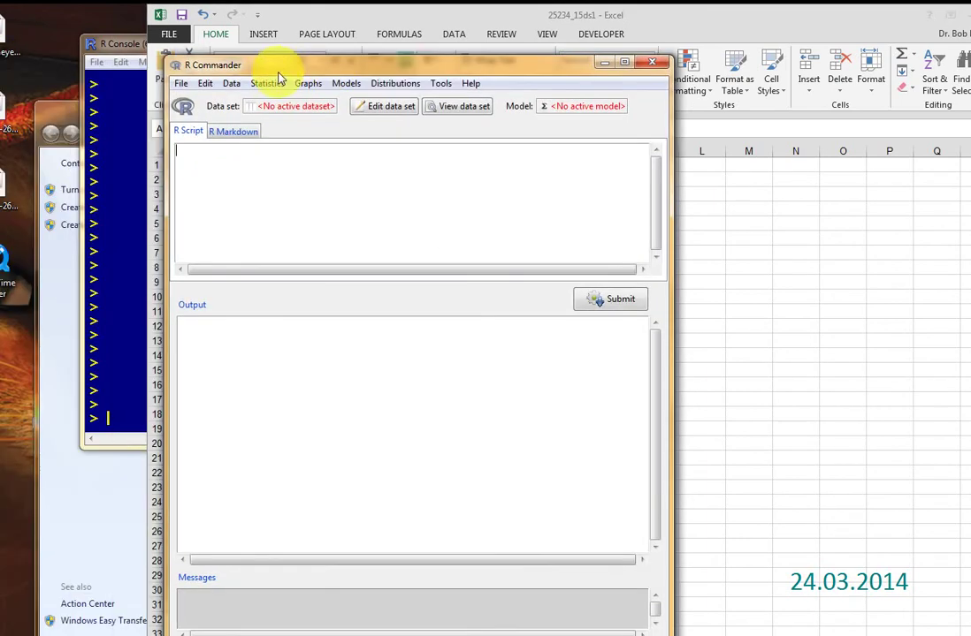
left_click(230, 83)
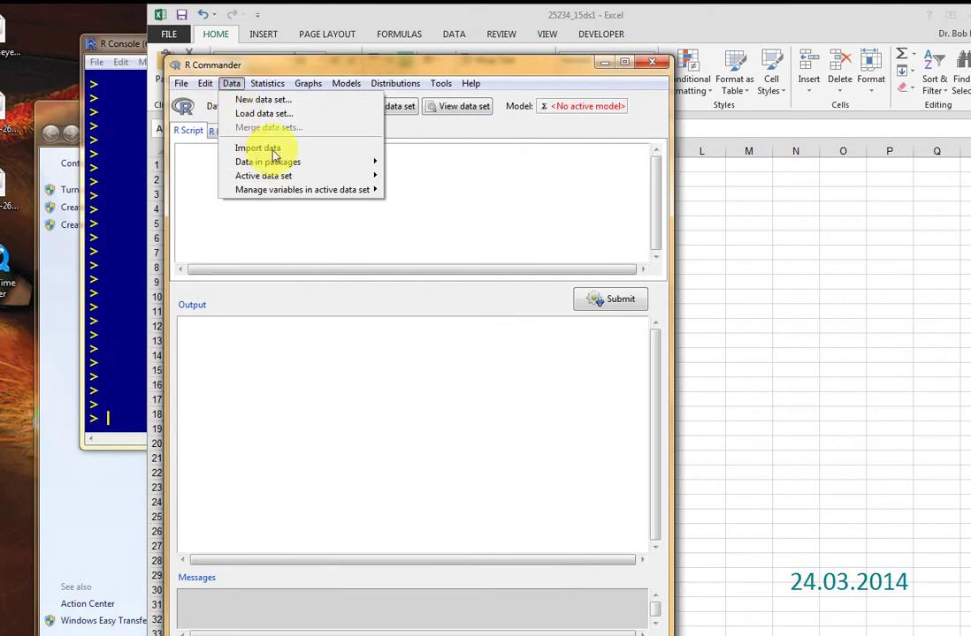
mouse_move(273, 152)
left_click(473, 147)
left_click(195, 207)
left_click(303, 370)
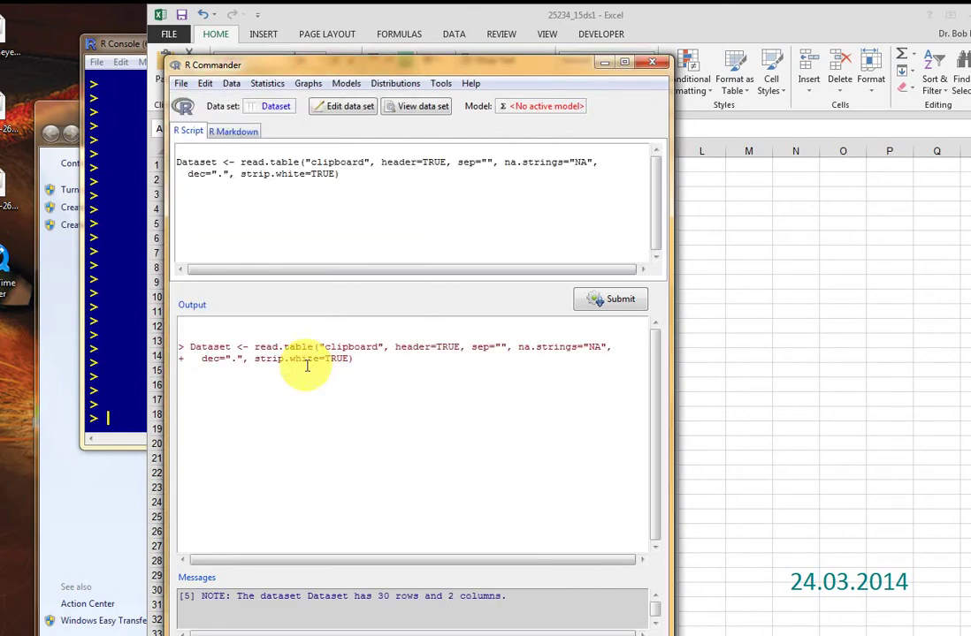
Run a two-sided Pearson correlation test on GPA and Motivation, giving r = 0.434, p = 0.01656
left_click(273, 90)
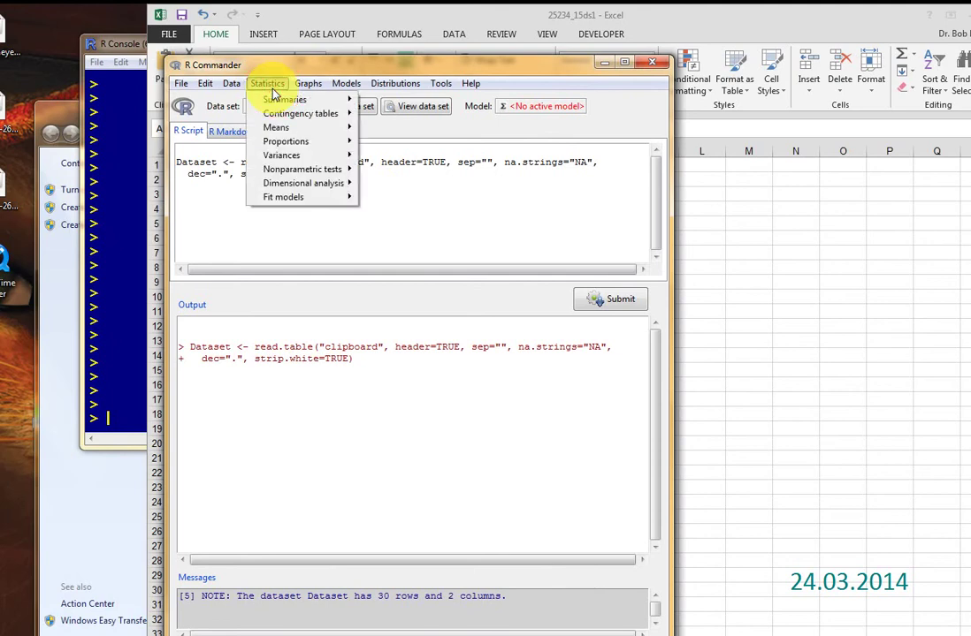
mouse_move(273, 105)
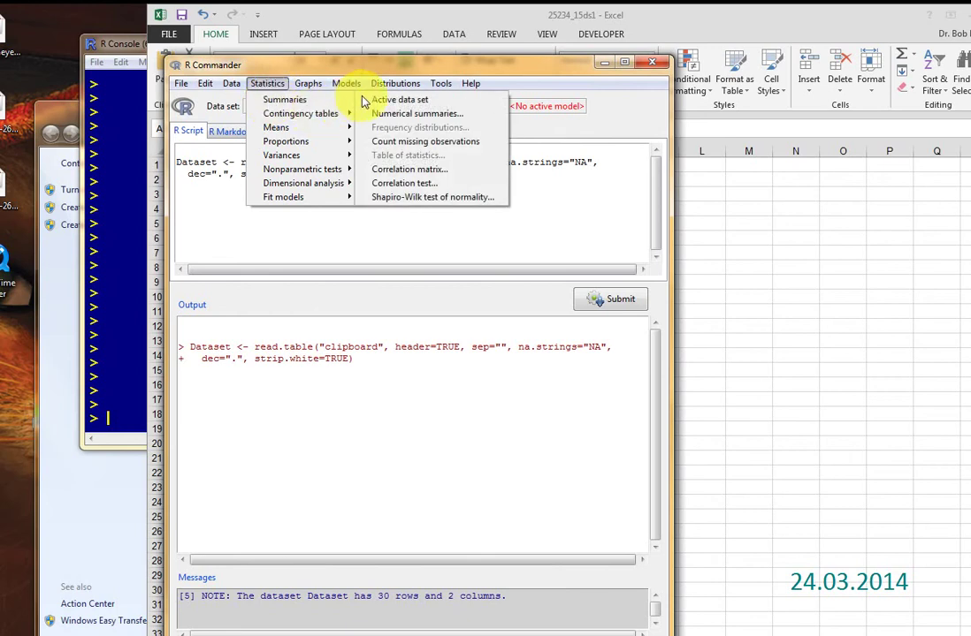
left_click(421, 184)
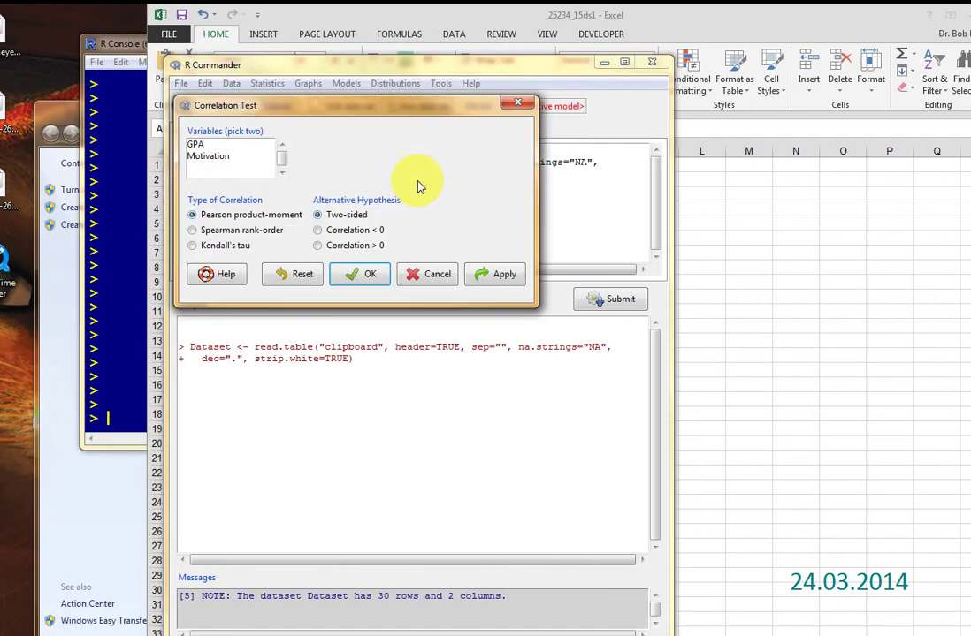
left_click_drag(195, 153, 195, 143)
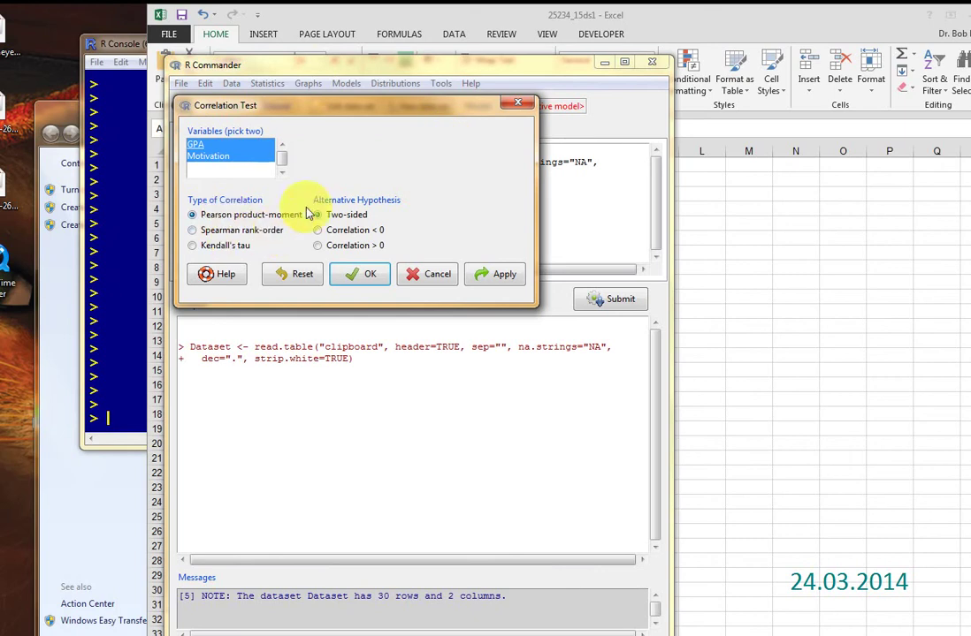
left_click(371, 280)
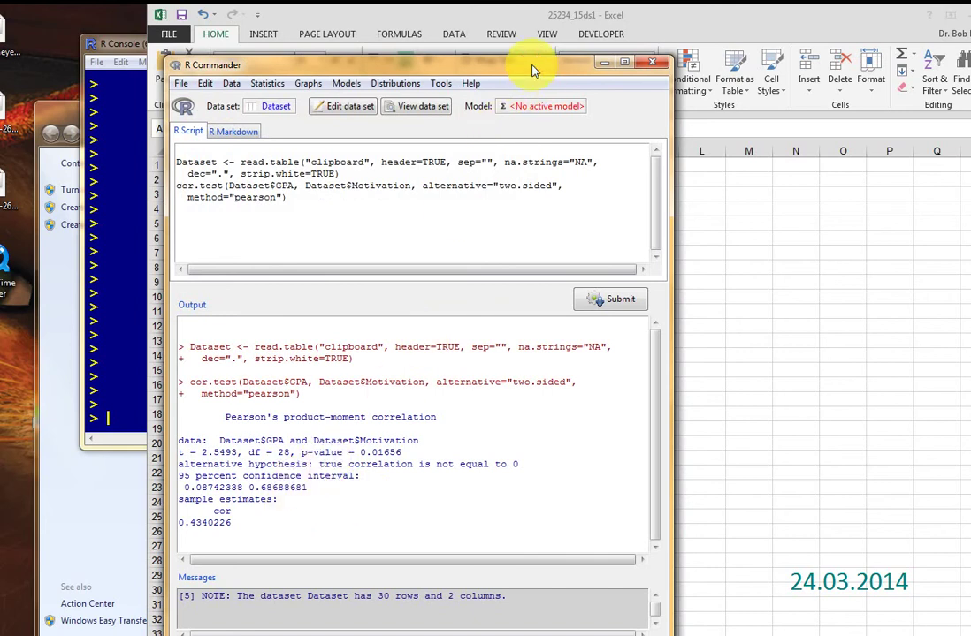
Place R Commander beside Excel and highlight the 0.4340226 estimate and the p-value digits
left_click_drag(531, 66, 672, 64)
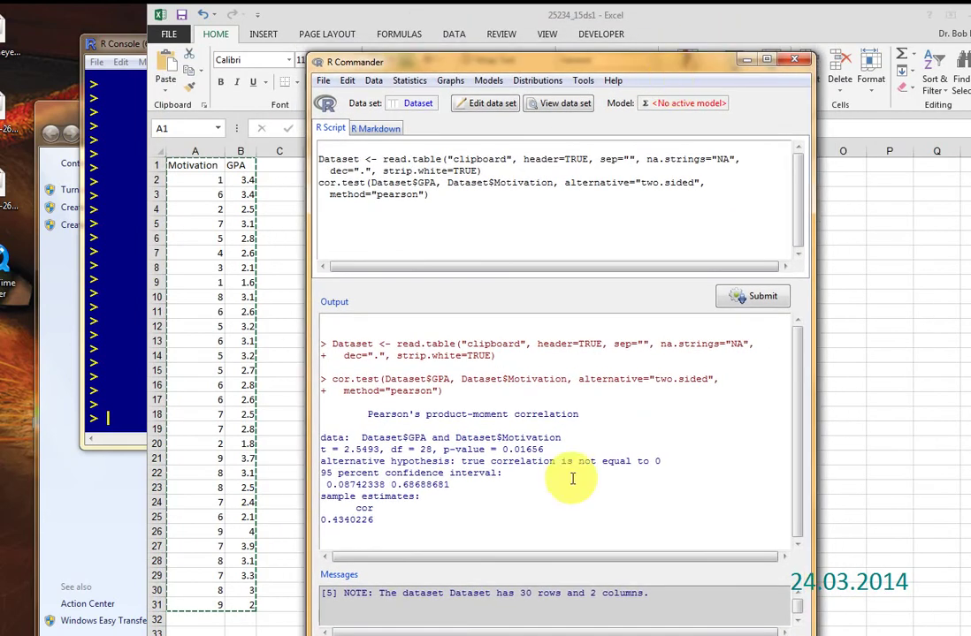
left_click(363, 519)
left_click_drag(390, 520, 289, 520)
left_click(362, 536)
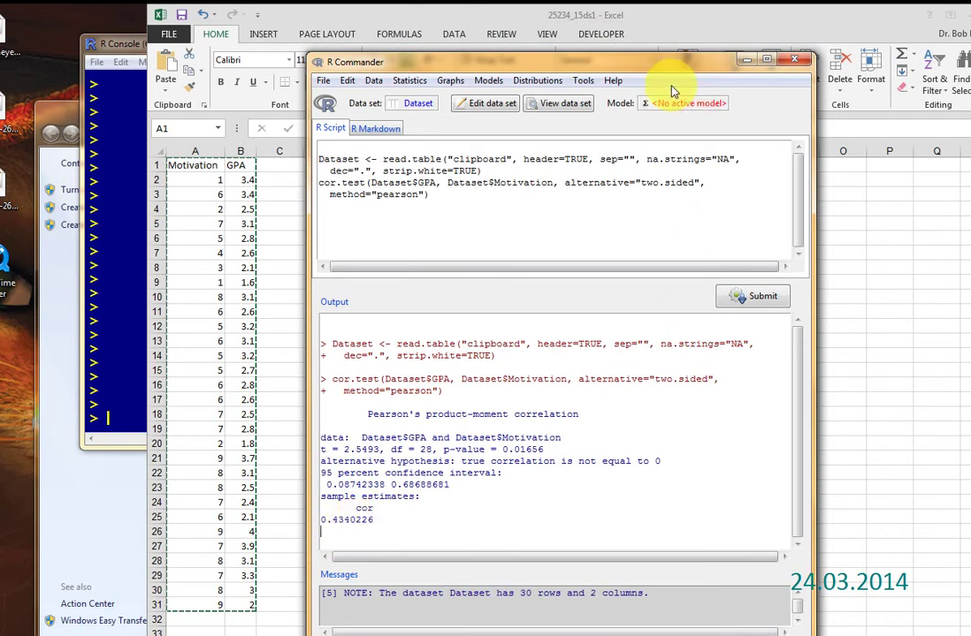
left_click_drag(702, 65, 838, 83)
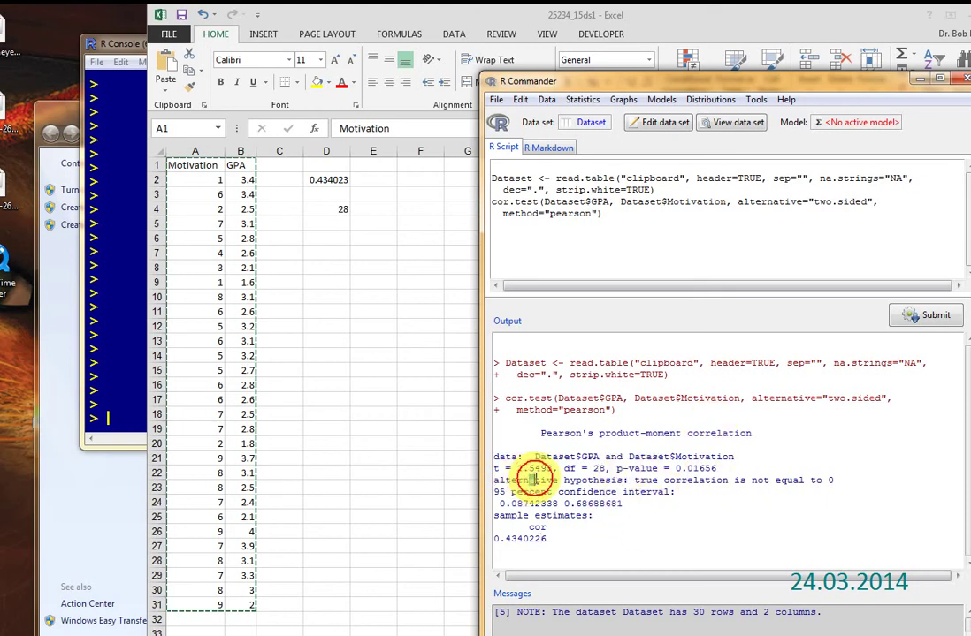
left_click_drag(700, 469, 770, 469)
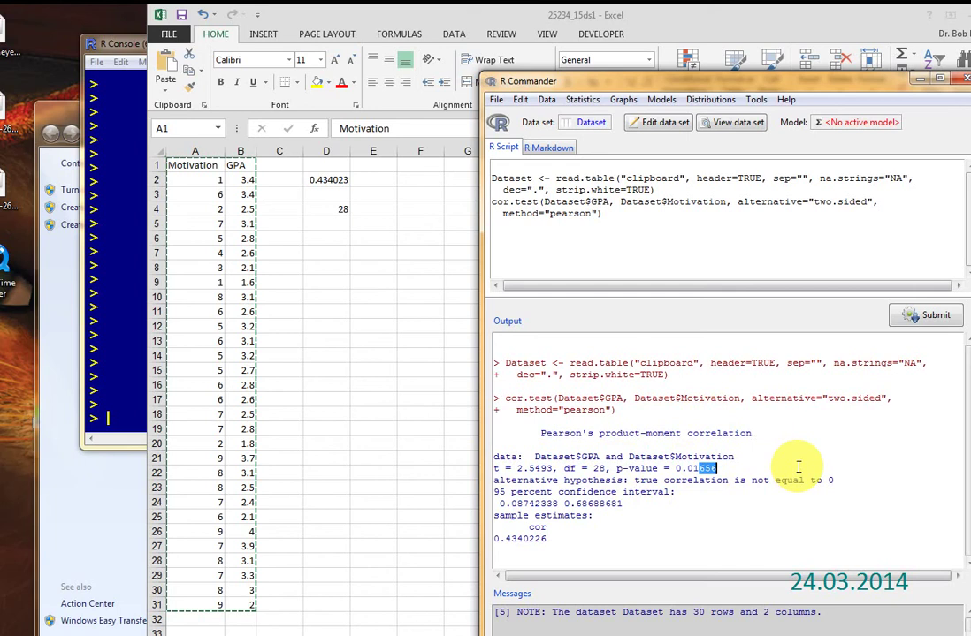
Run qt(.95,28) for the 95% critical t value
left_click(542, 239)
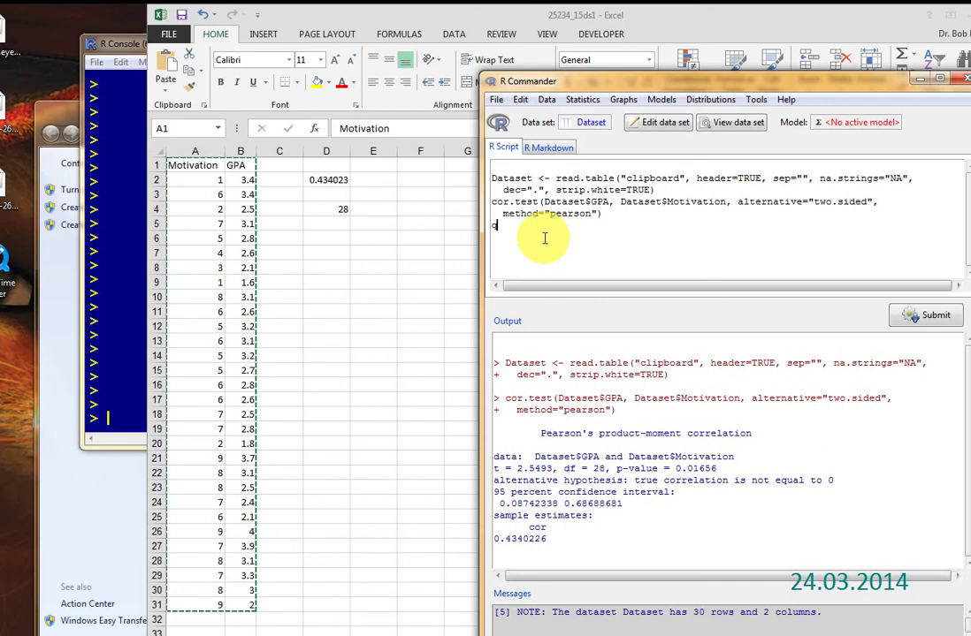
type("qt(.95,28)")
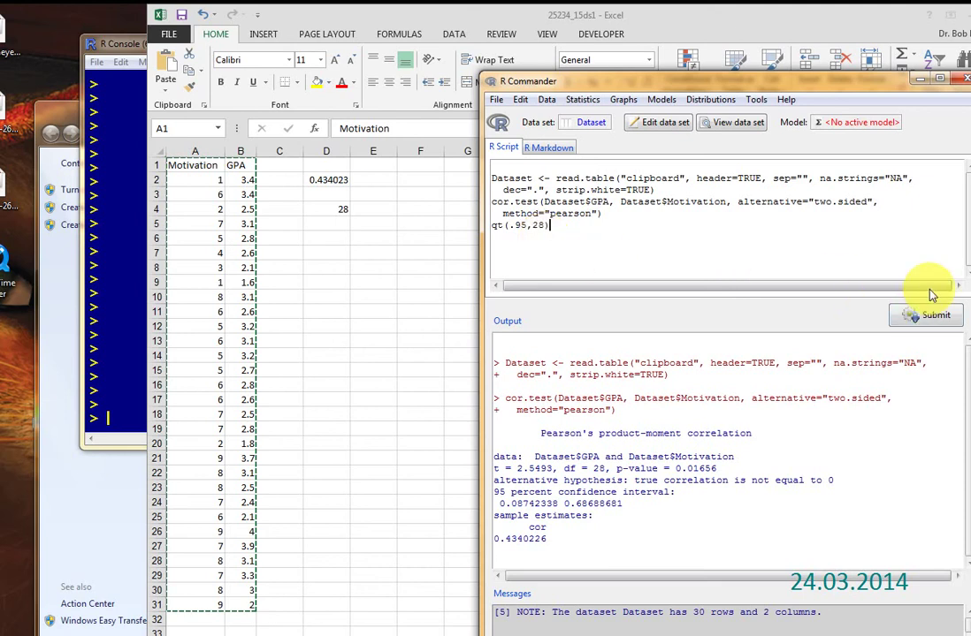
left_click(933, 318)
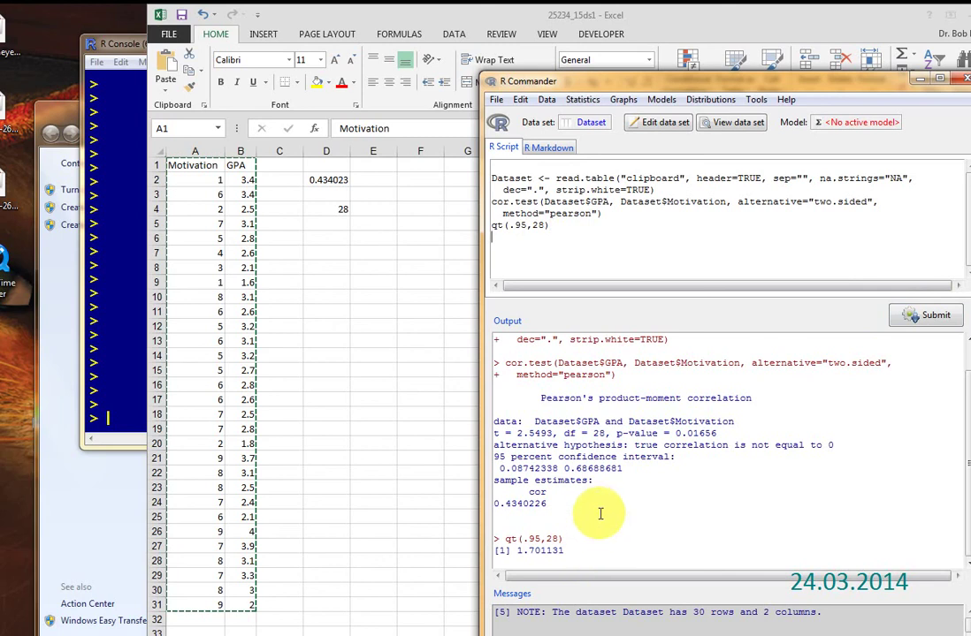
Edit it to qt(.99,28), run it, and highlight the 2.46714 result
left_click_drag(520, 226, 537, 260)
left_click(537, 260)
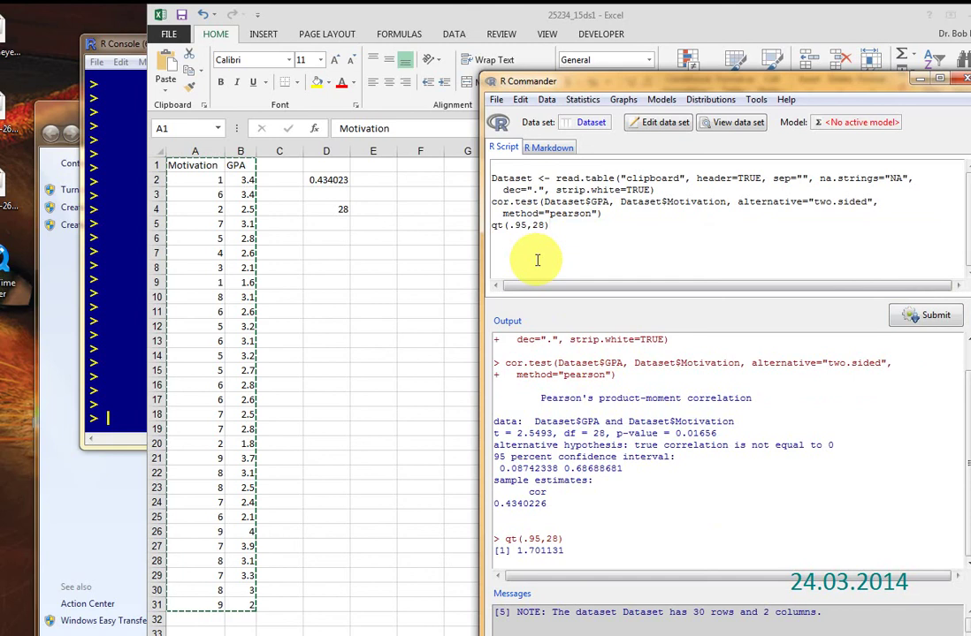
key("Delete")
type("9")
left_click(933, 314)
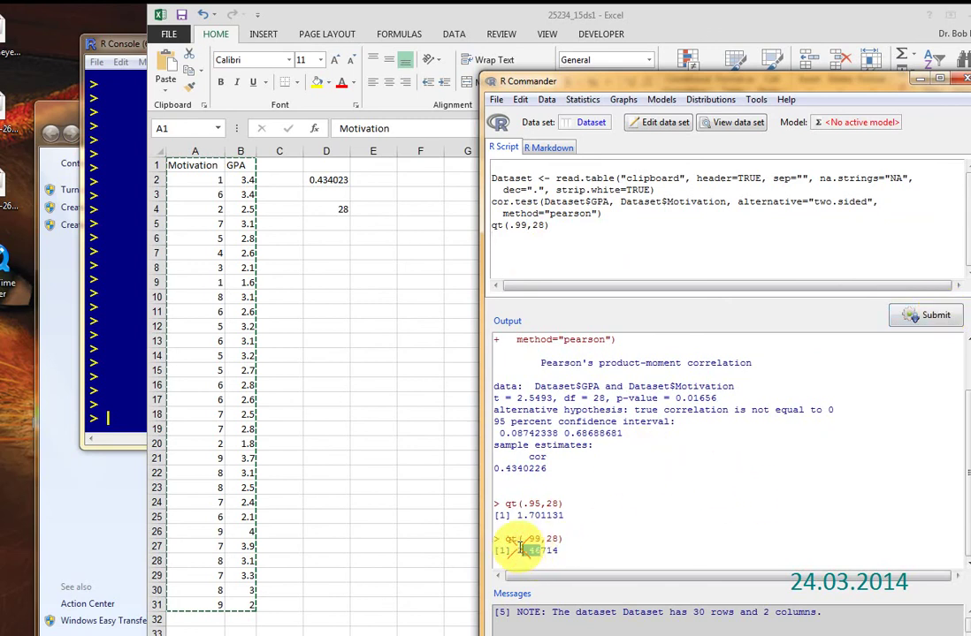
left_click_drag(557, 550, 552, 561)
left_click(654, 537)
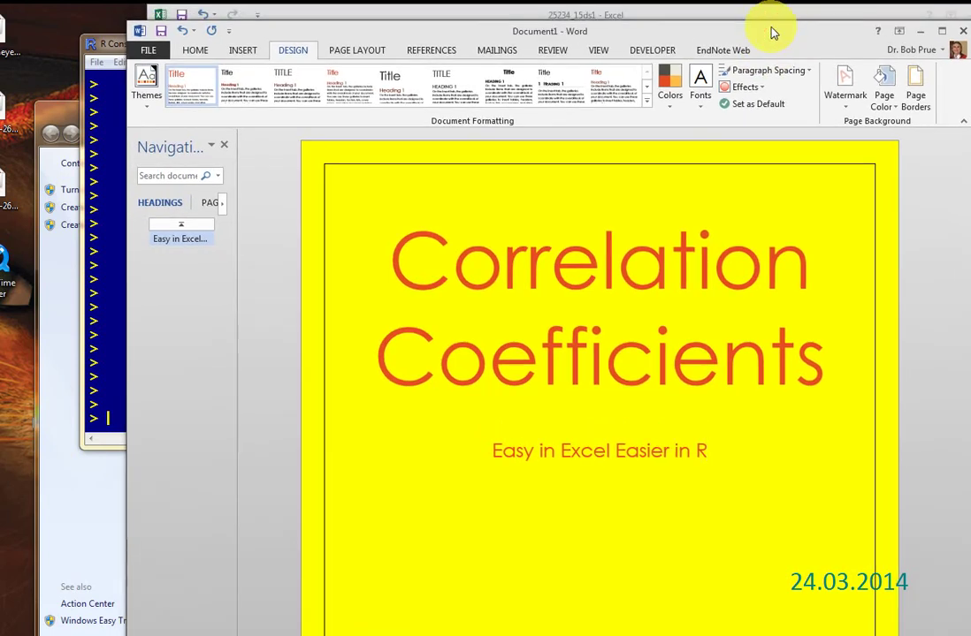
Place Word left of the R output and select the 'Correlation Coefficients' title
left_click_drag(778, 36, 494, 55)
left_click_drag(765, 86, 867, 54)
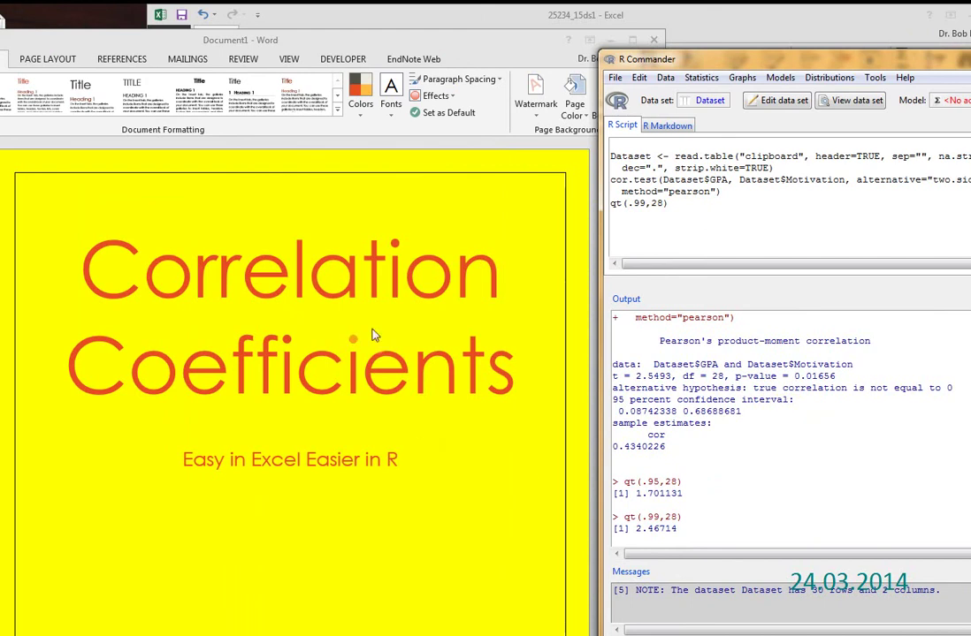
left_click(357, 353)
triple_click(360, 358)
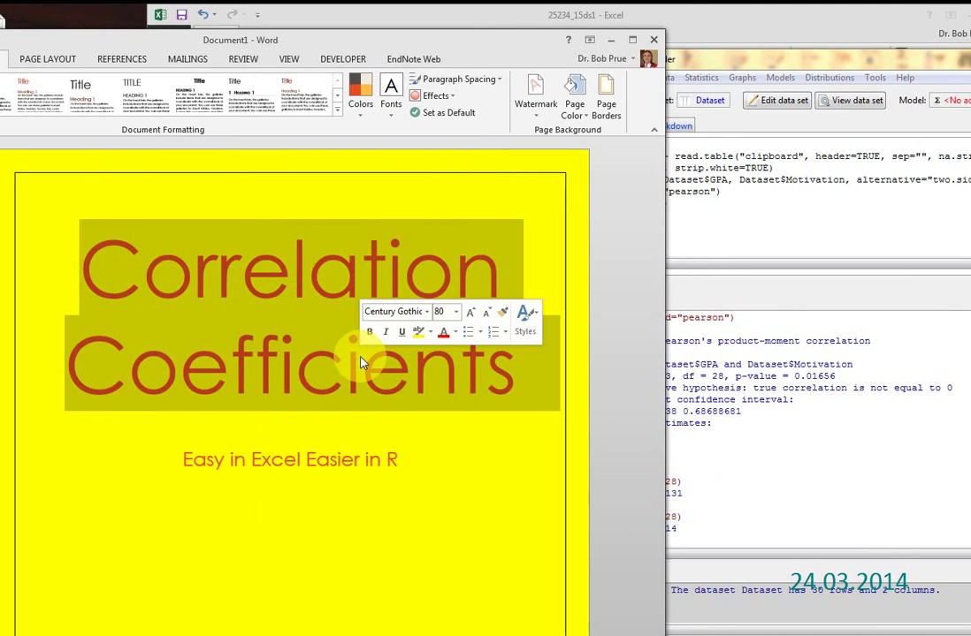
Replace the Word title 'Correlation Coefficients' with 'R(28)='
type("r")
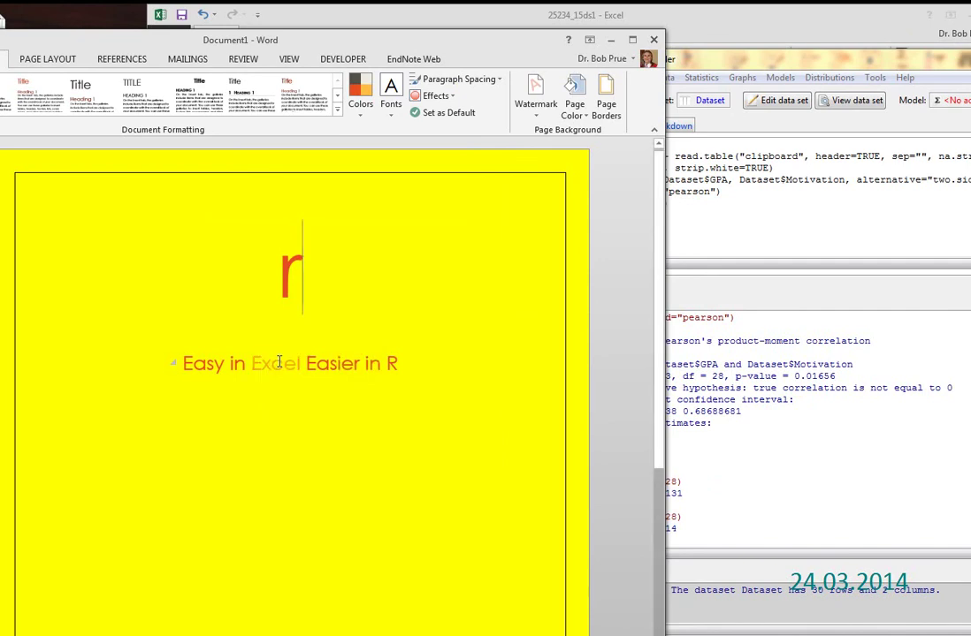
type("9")
key("BackSpace")
type("(28)")
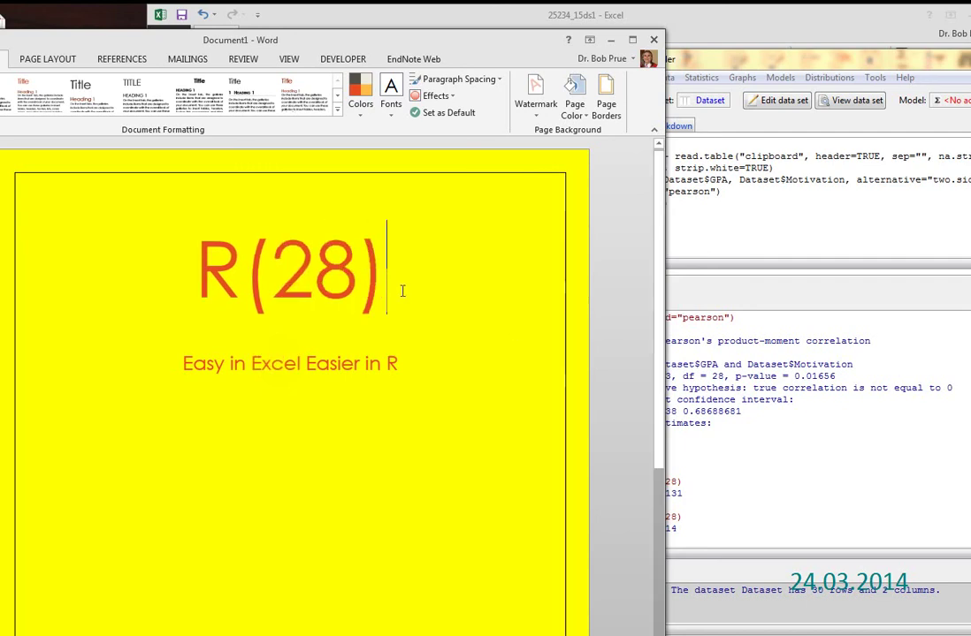
type("=")
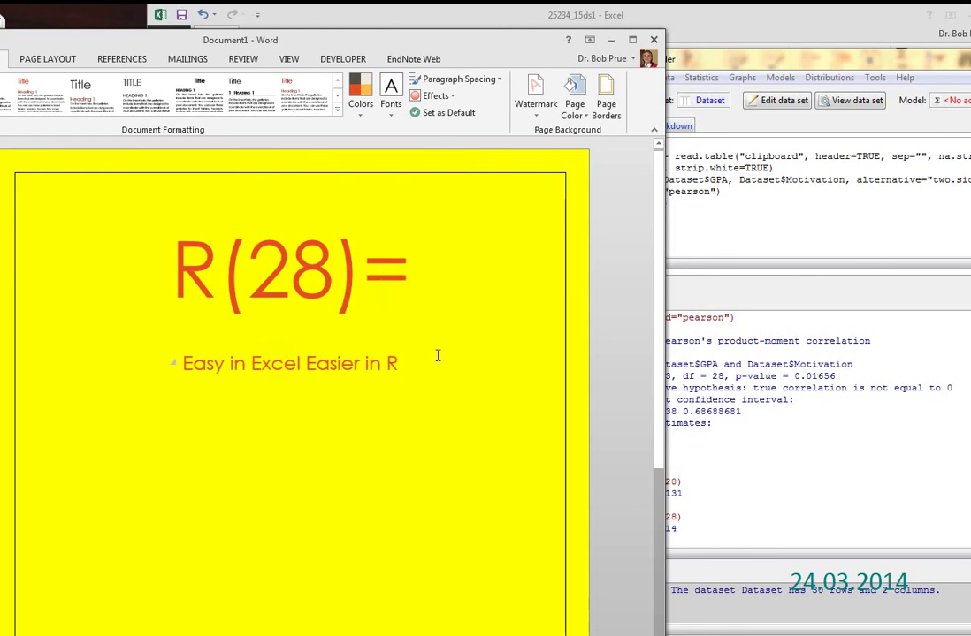
Using the correlation value from the R output, append '.434,' and add 'p<.05' on a new line
left_click(703, 439)
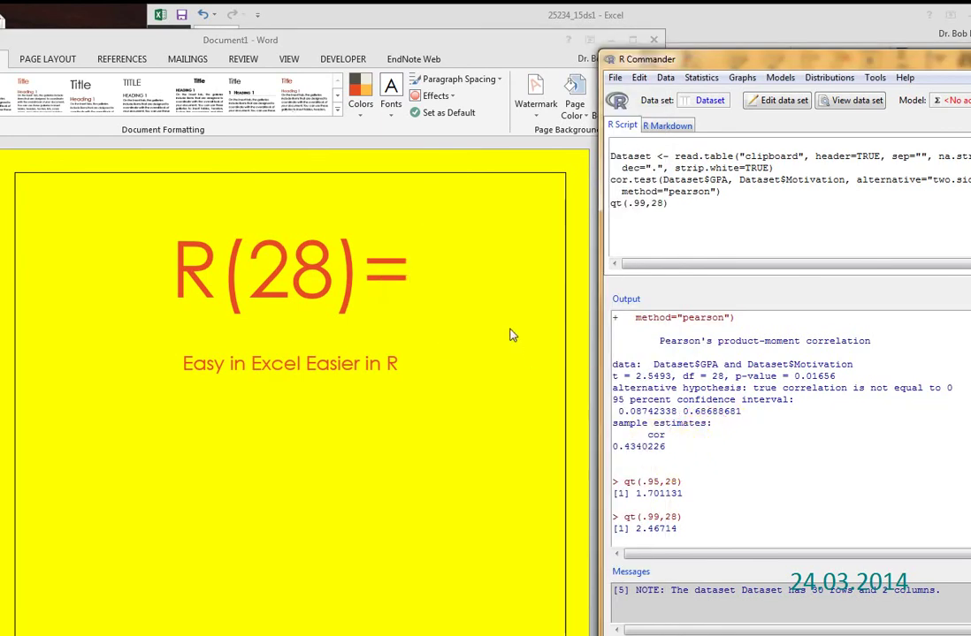
left_click(478, 294)
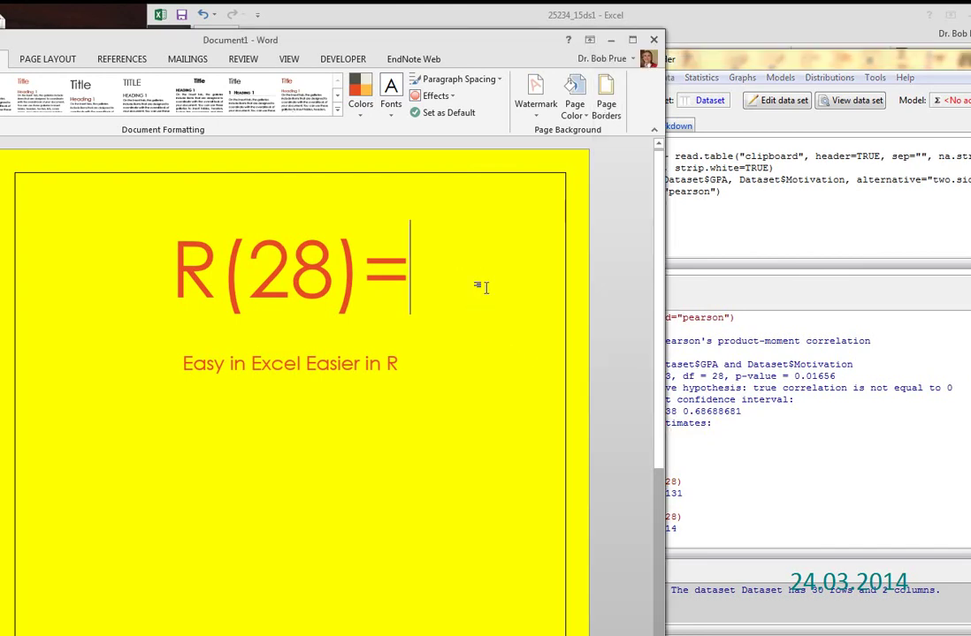
type(".")
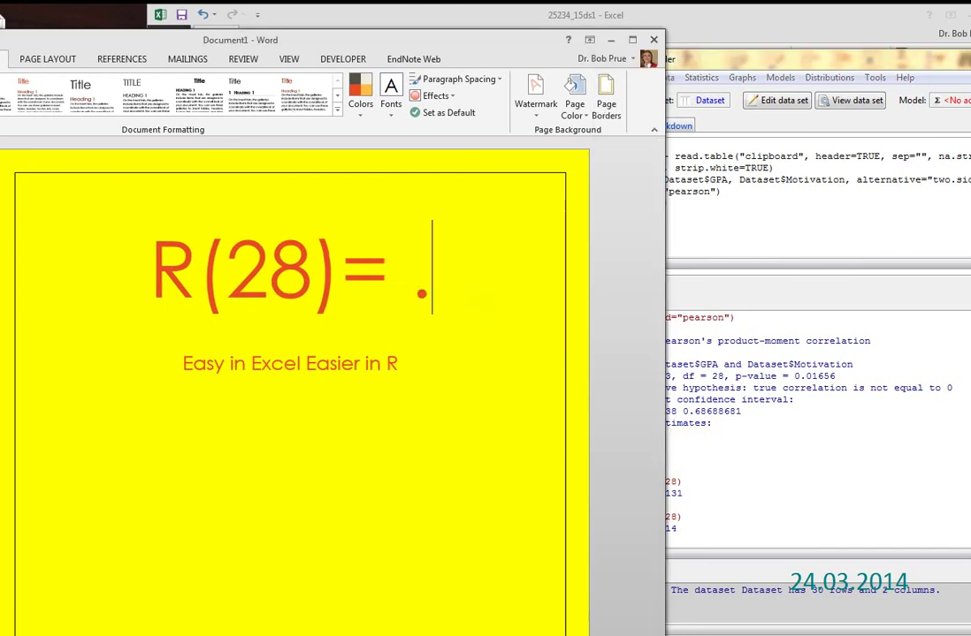
type("434,")
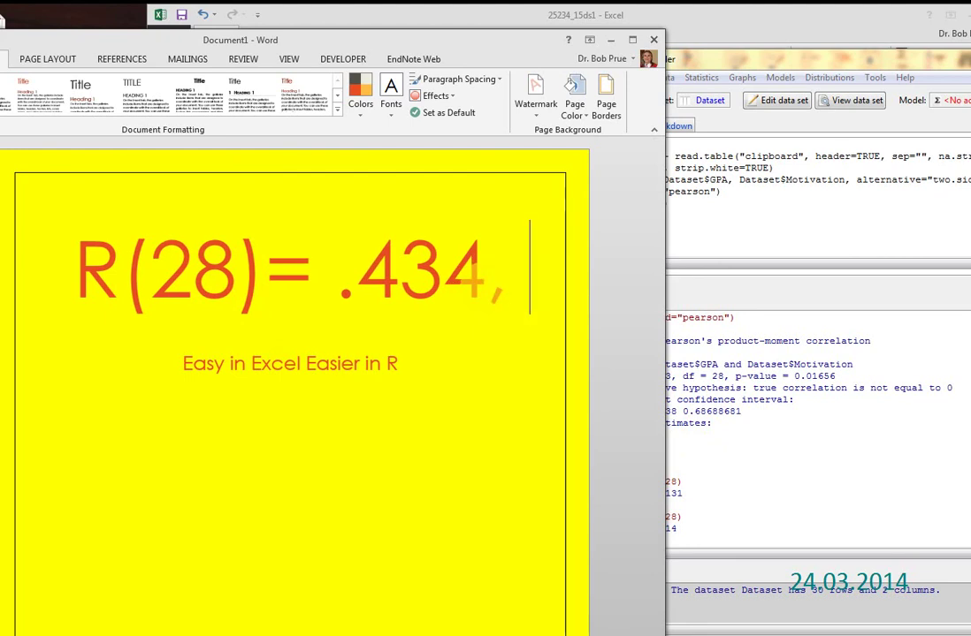
key("Return")
type("p")
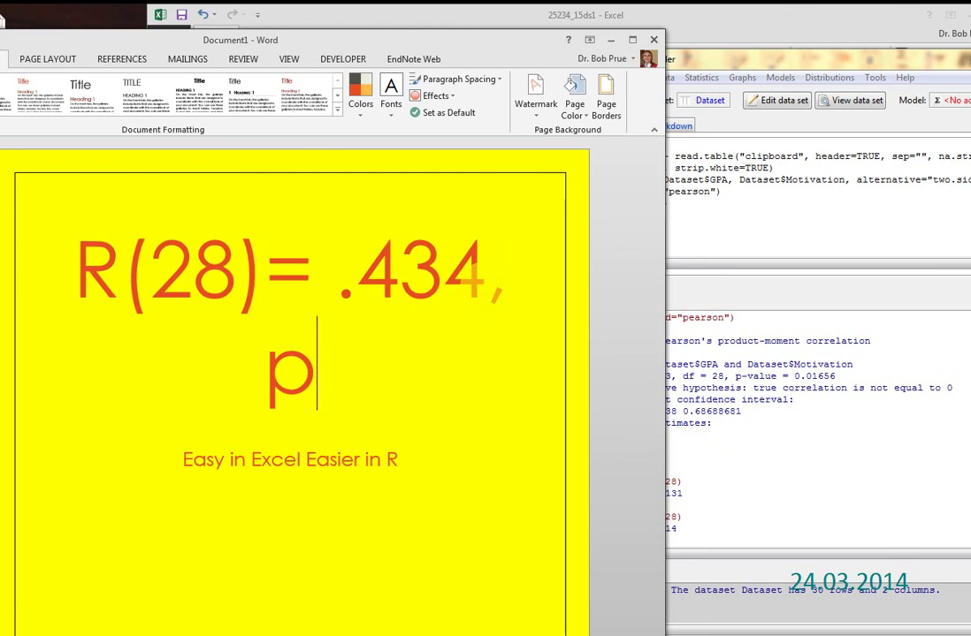
type("<.0")
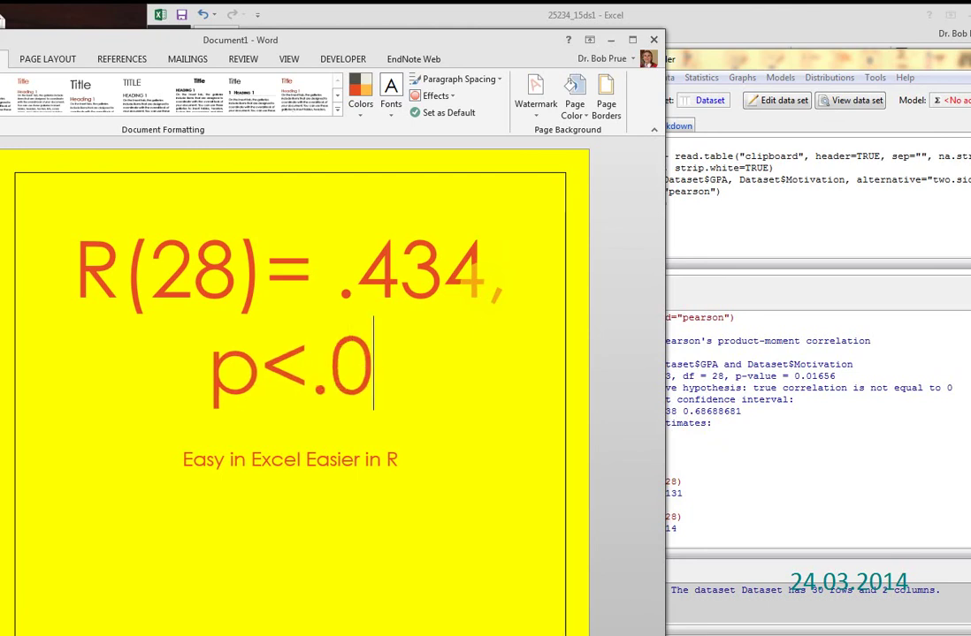
type("5")
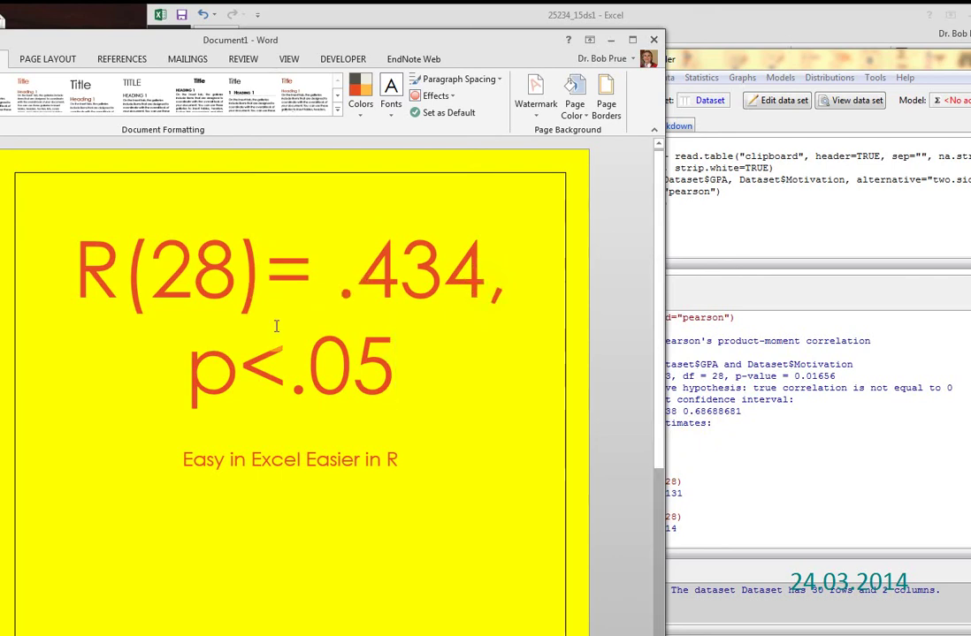
Format the '(28)' degrees of freedom as subscript through the Font dialog
left_click_drag(131, 278, 258, 292)
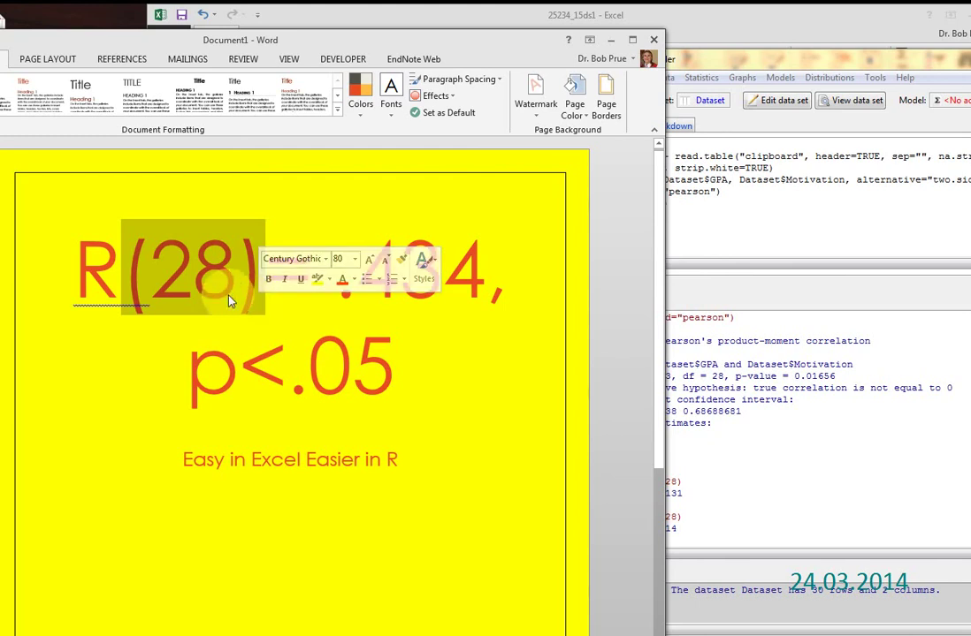
right_click(180, 253)
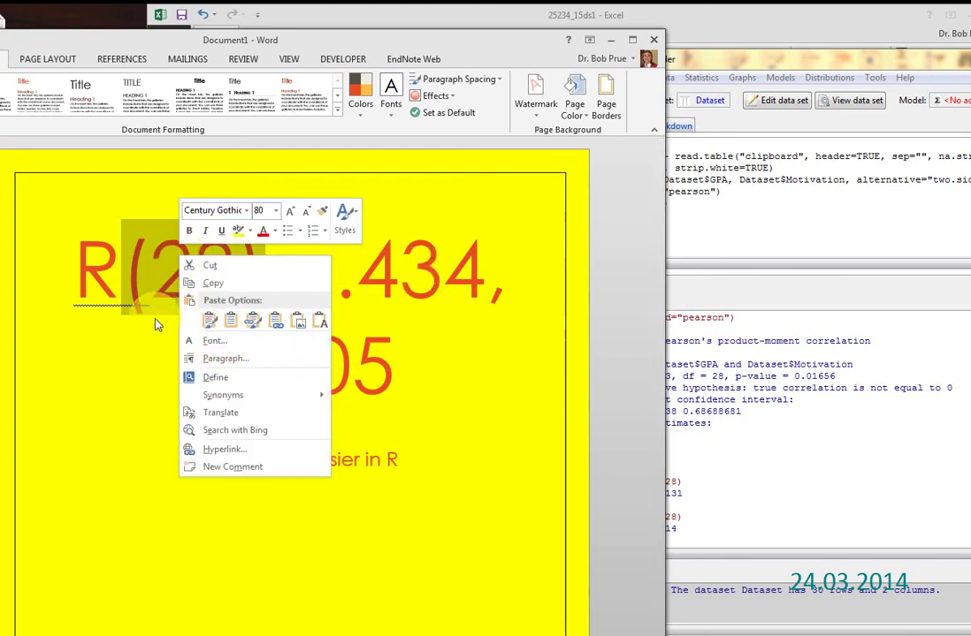
left_click(212, 350)
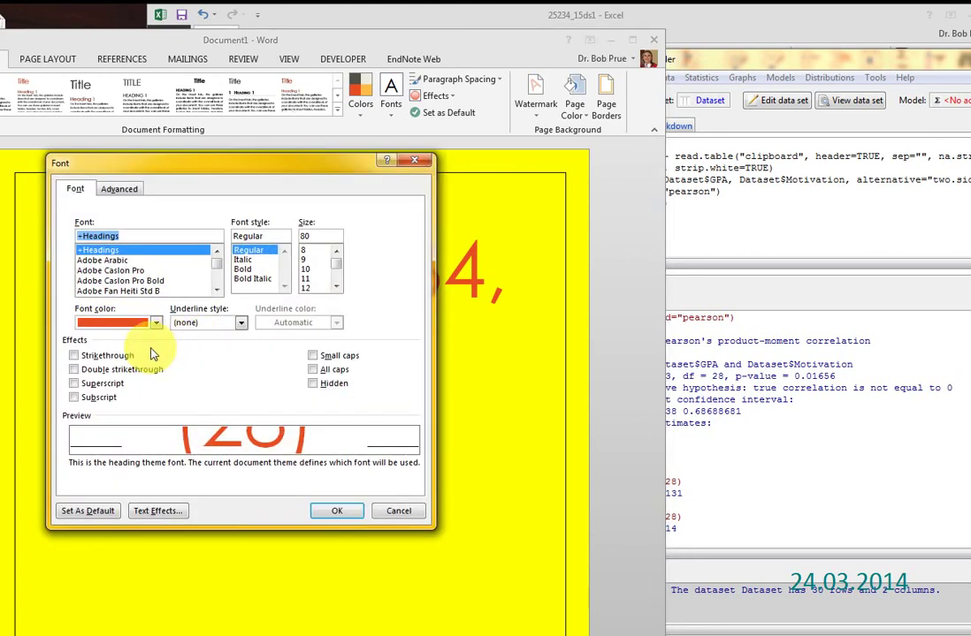
left_click(110, 400)
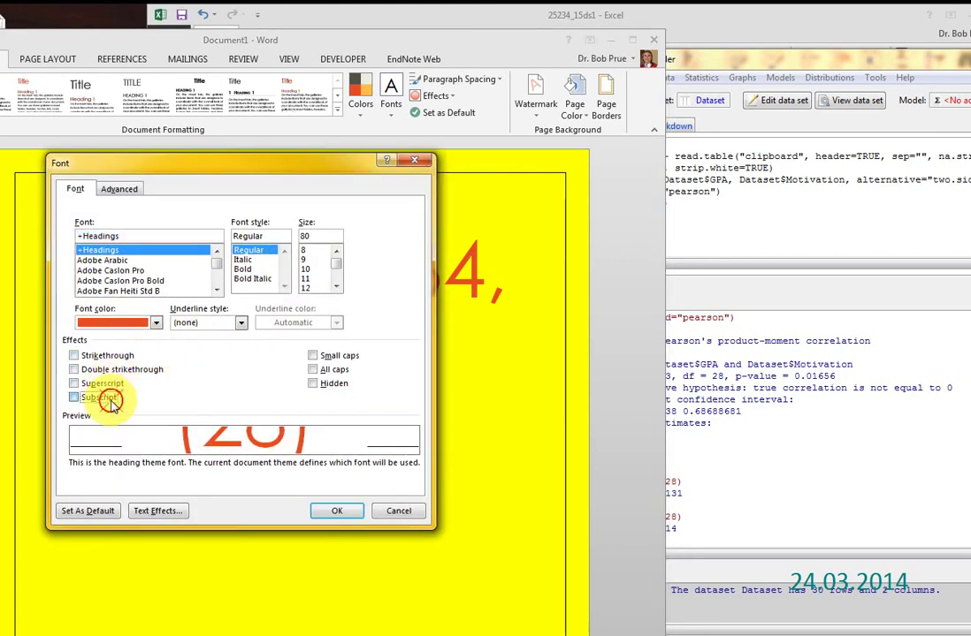
left_click(323, 511)
Change the capital 'R' to a lowercase 'r'
left_click(124, 221)
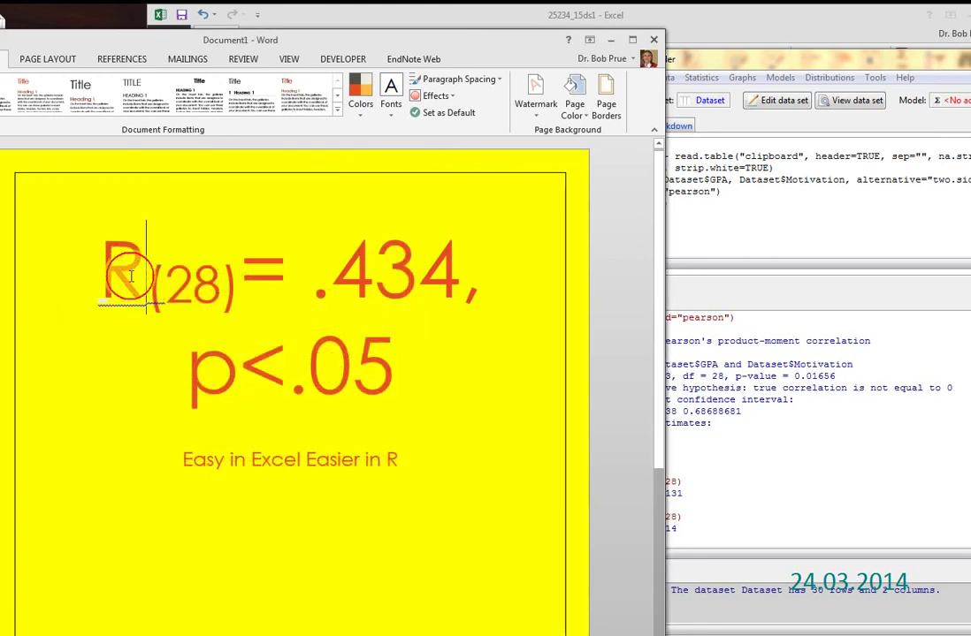
key("BackSpace")
type("r")
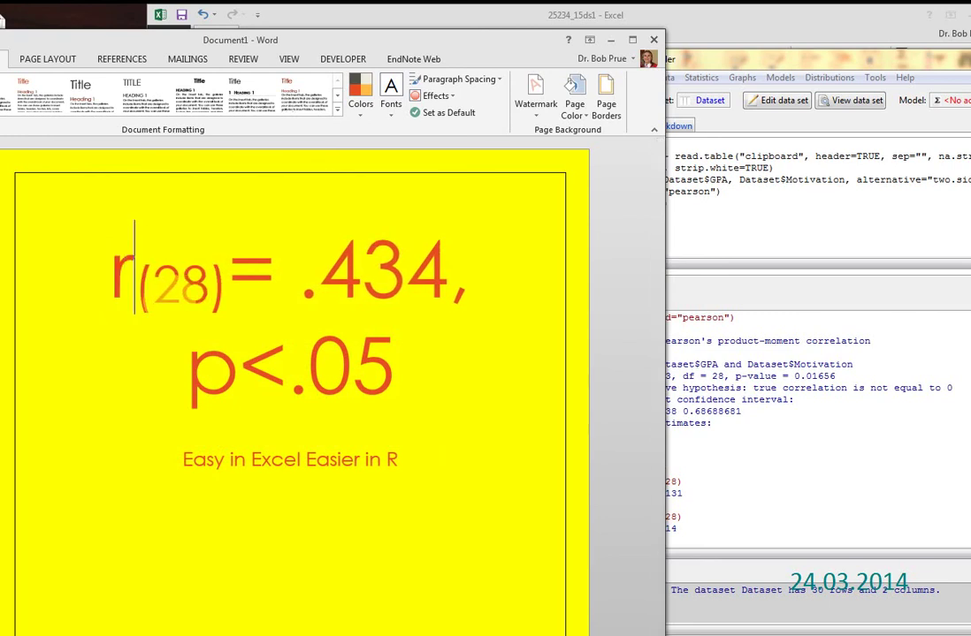
Shrink the font of both result lines twice so 'r(28)= .434, p<.05' fits on one line
left_click_drag(419, 422, 69, 286)
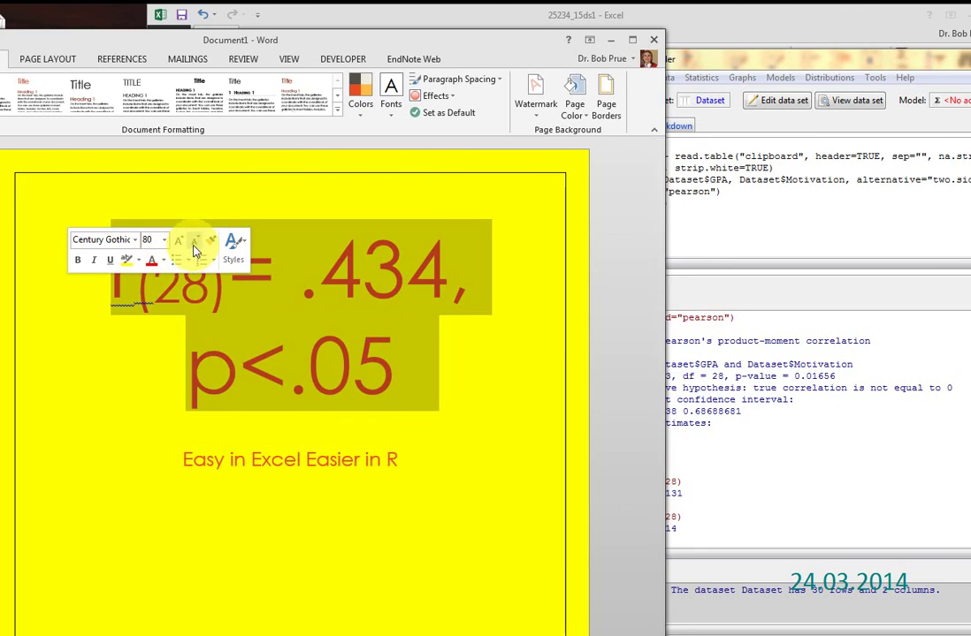
left_click(195, 245)
left_click(195, 252)
left_click(307, 342)
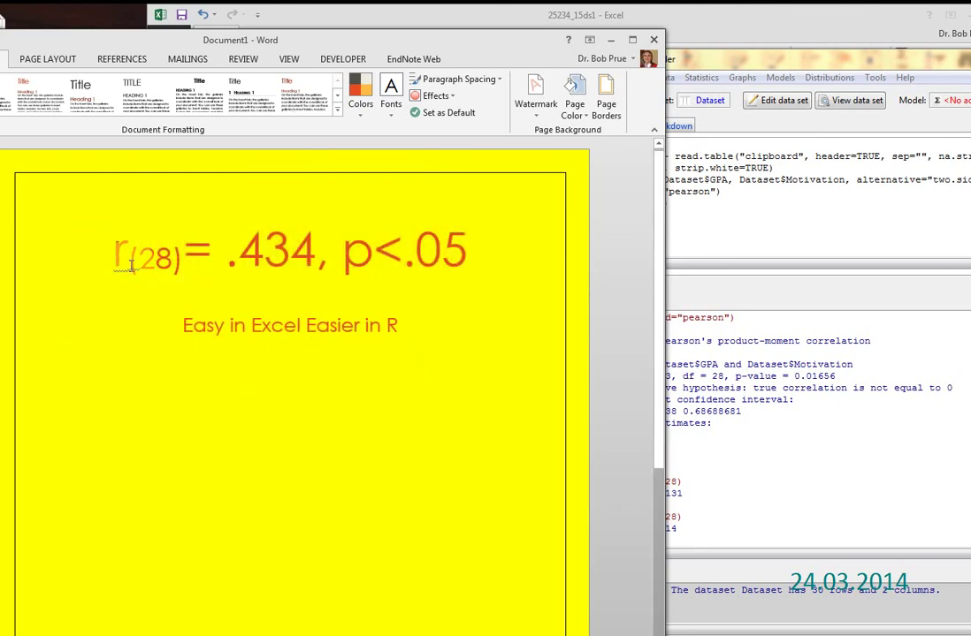
left_click(128, 258)
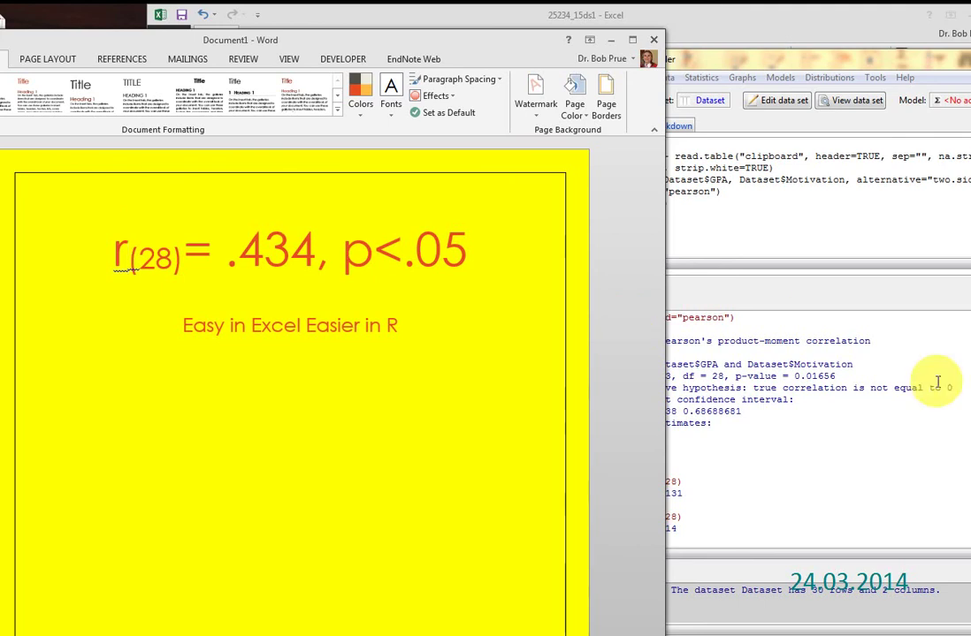
left_click(899, 494)
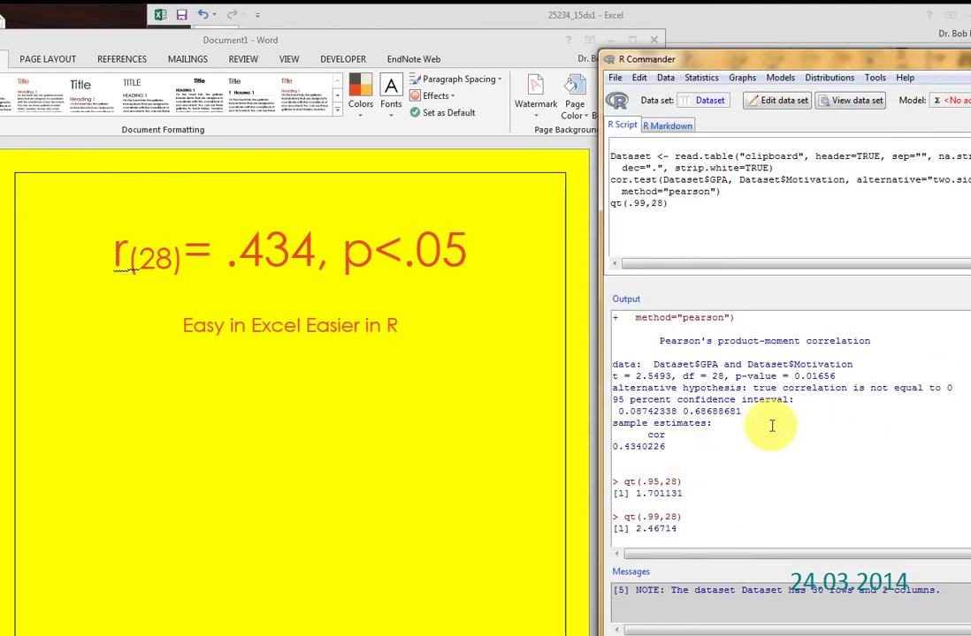
left_click_drag(848, 377, 597, 380)
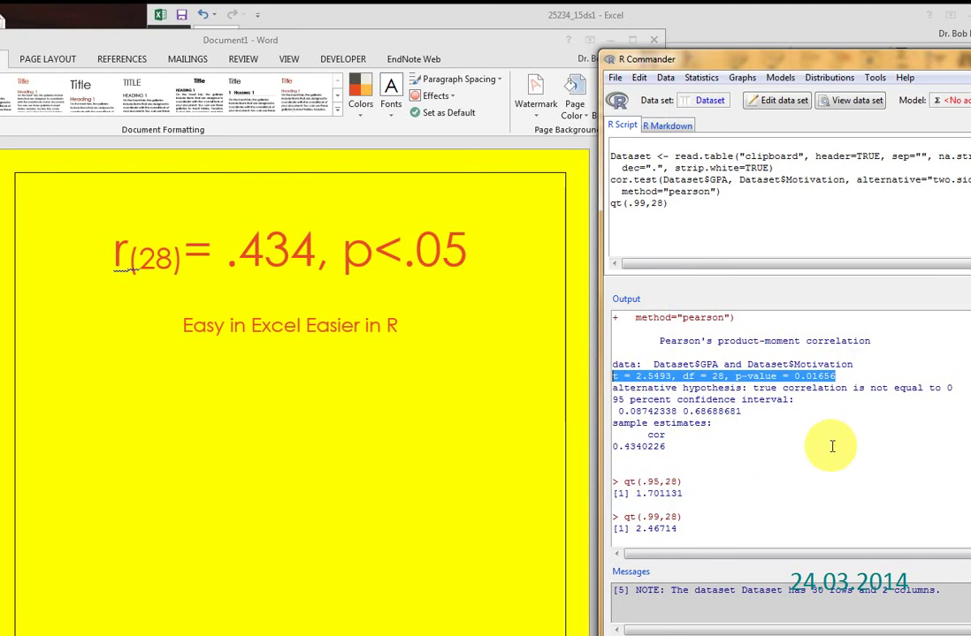
left_click(473, 495)
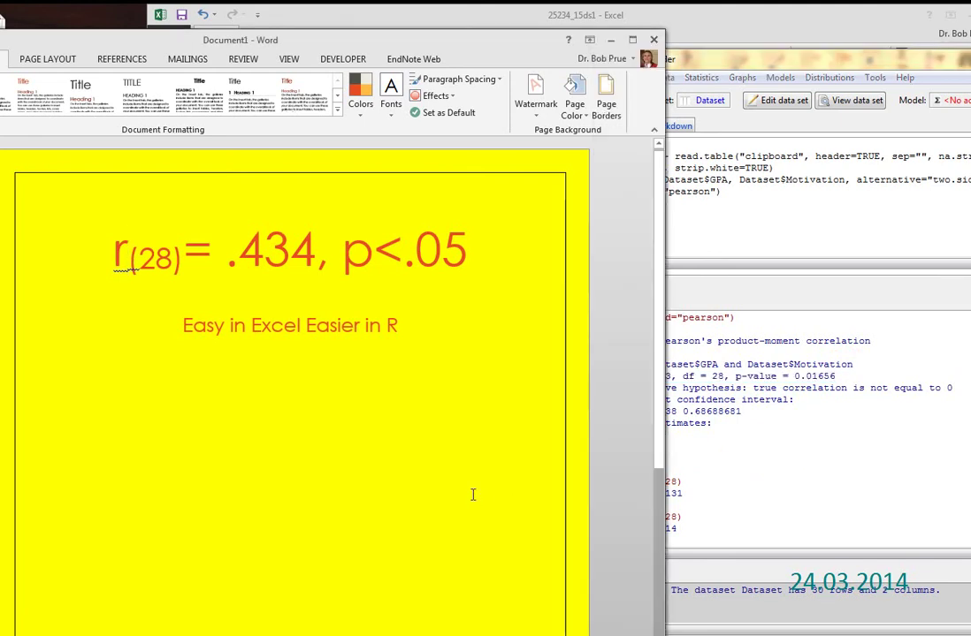